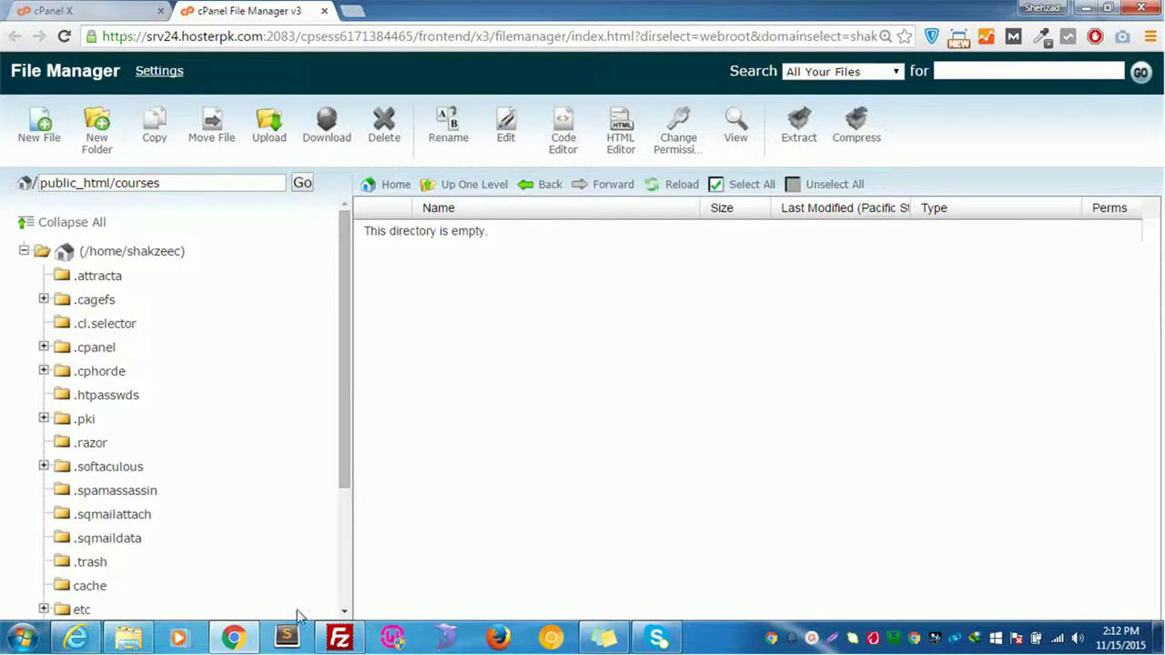
Bring the connected FileZilla window to the front from the taskbar
left_click(338, 637)
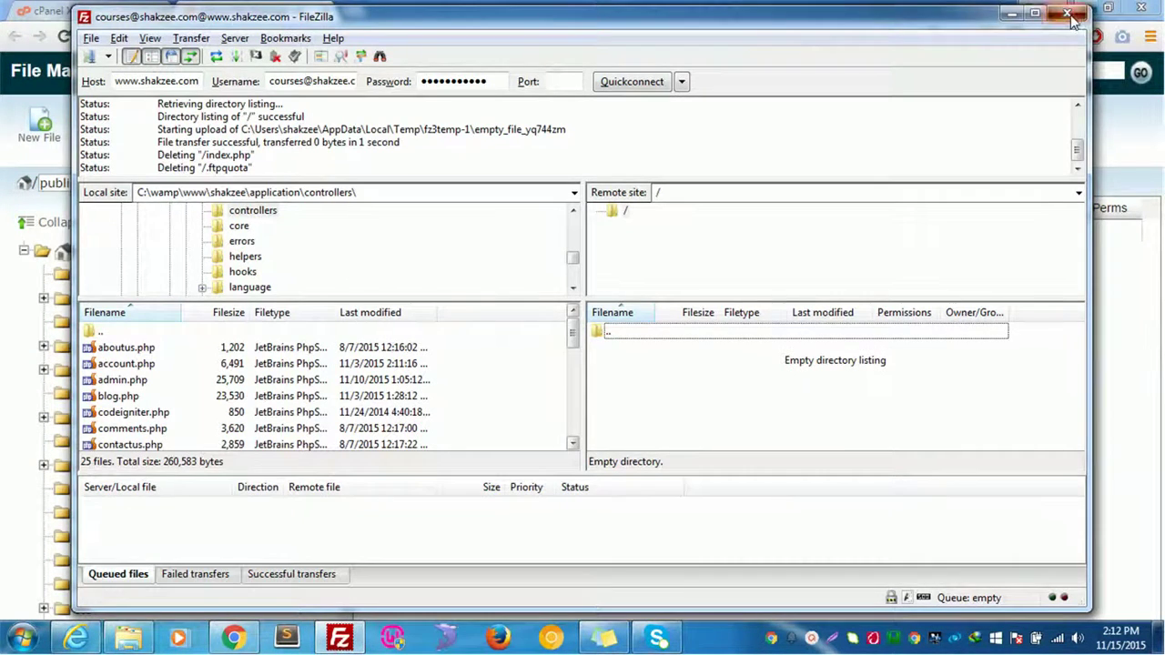
Close the FileZilla session window and relaunch FileZilla from the taskbar
left_click(1066, 13)
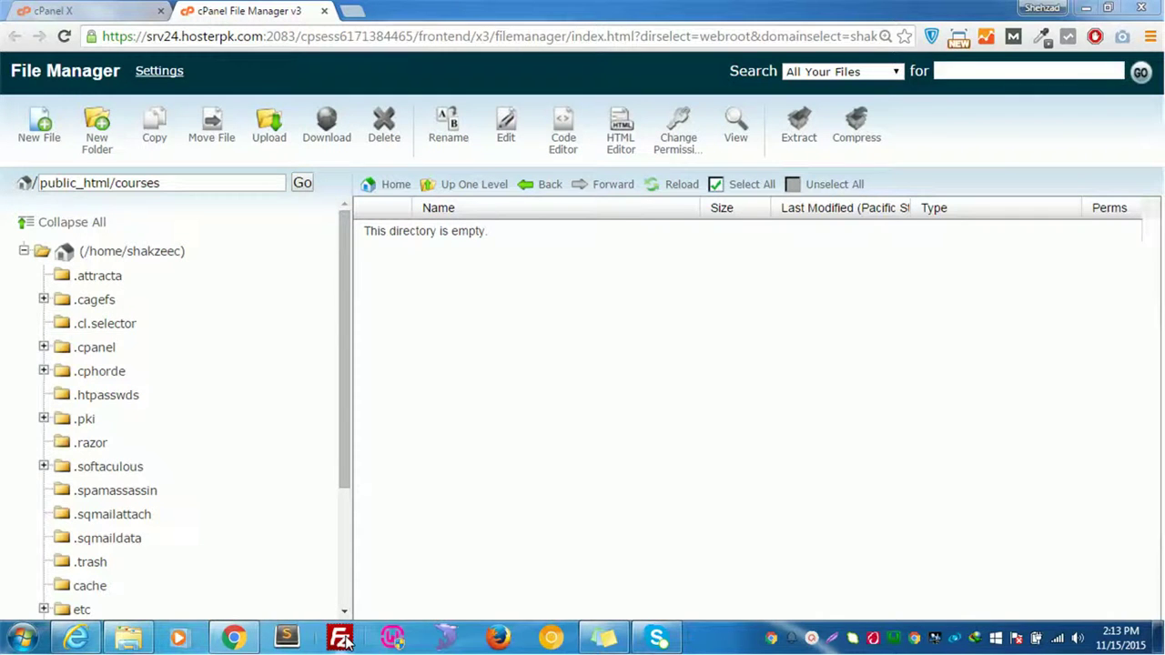
left_click(343, 642)
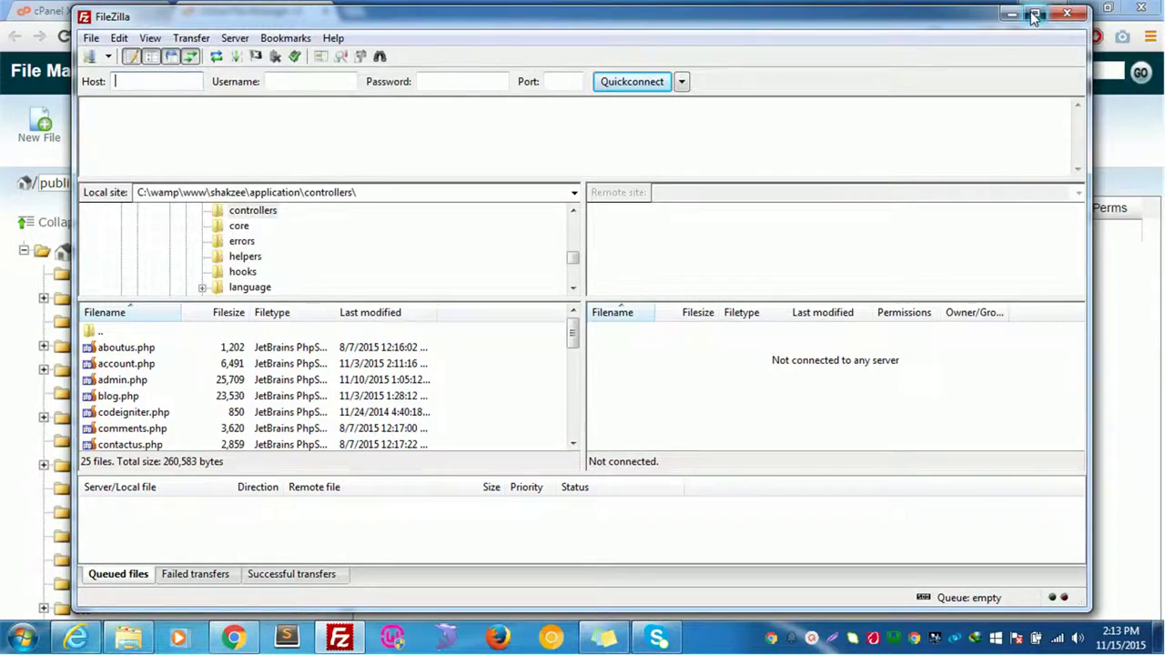
Maximize FileZilla and climb the local pane from controllers up to the drive list
left_click(1035, 12)
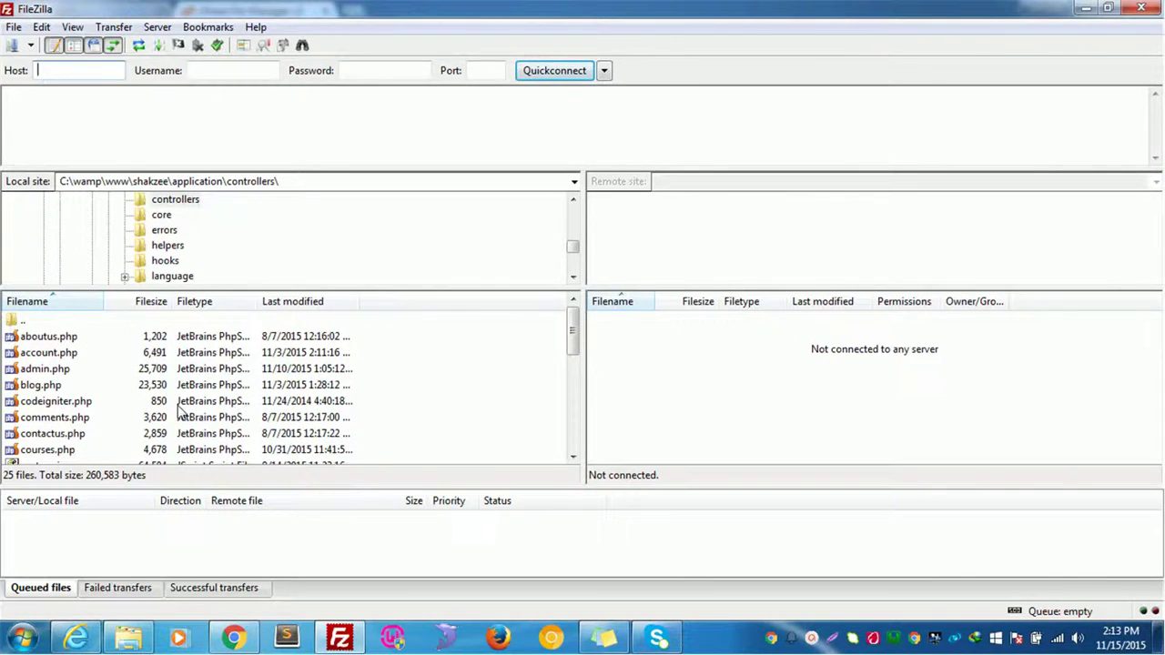
double_click(22, 320)
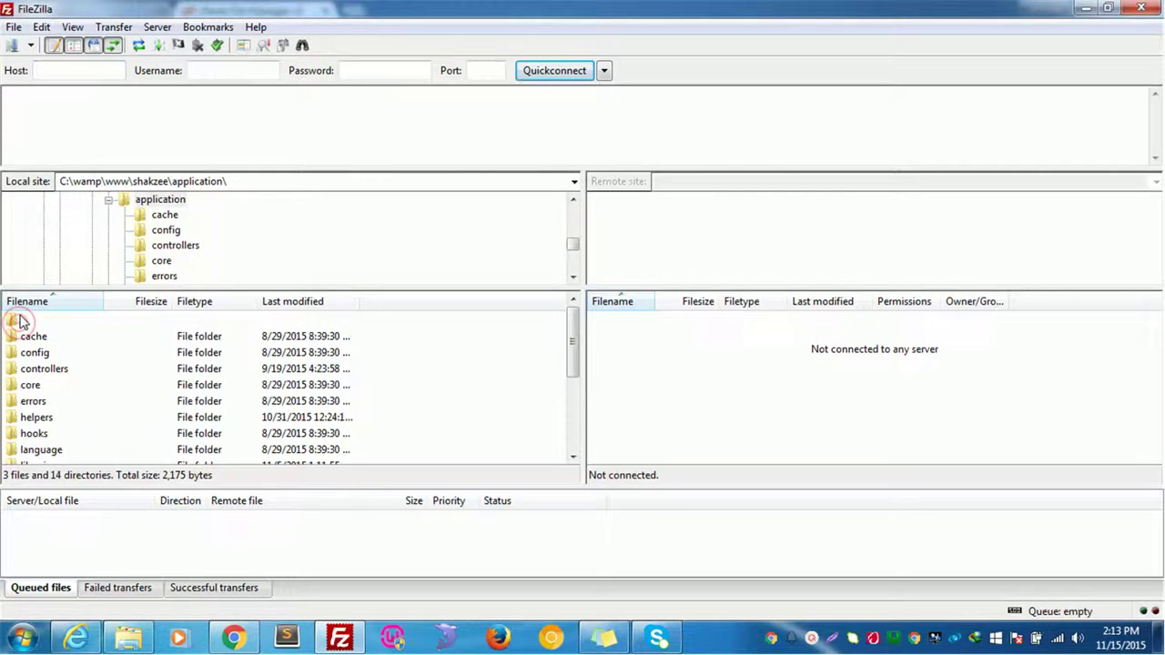
double_click(22, 319)
double_click(21, 320)
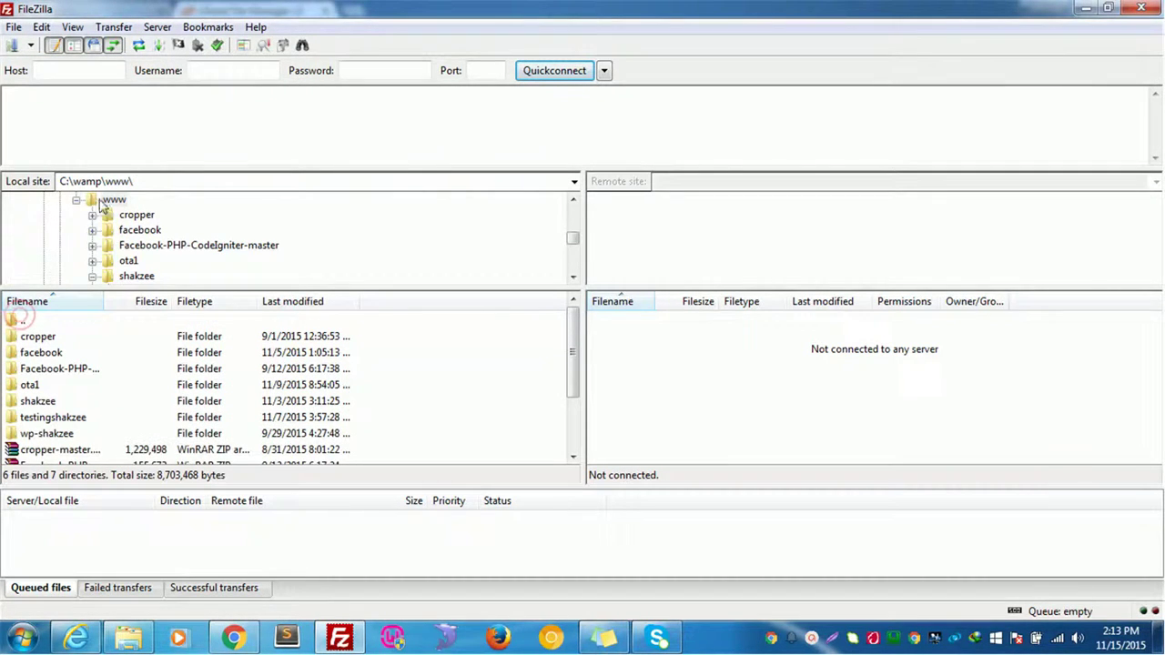
double_click(22, 319)
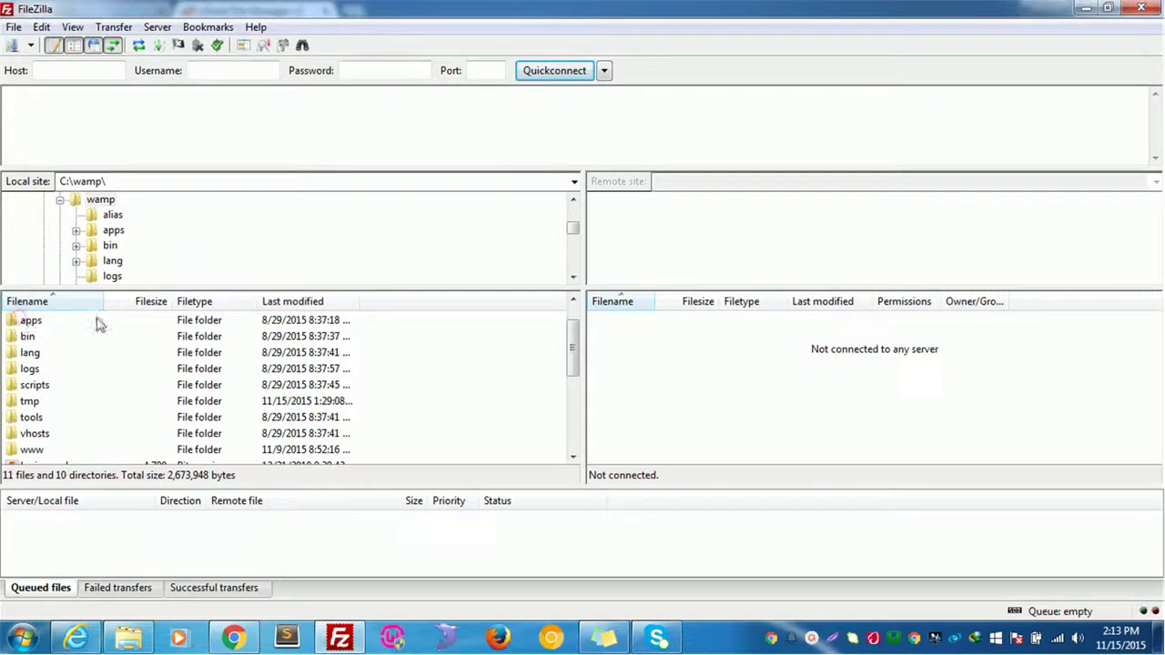
scroll(9, 331, "up", 1)
left_click(25, 325)
double_click(25, 325)
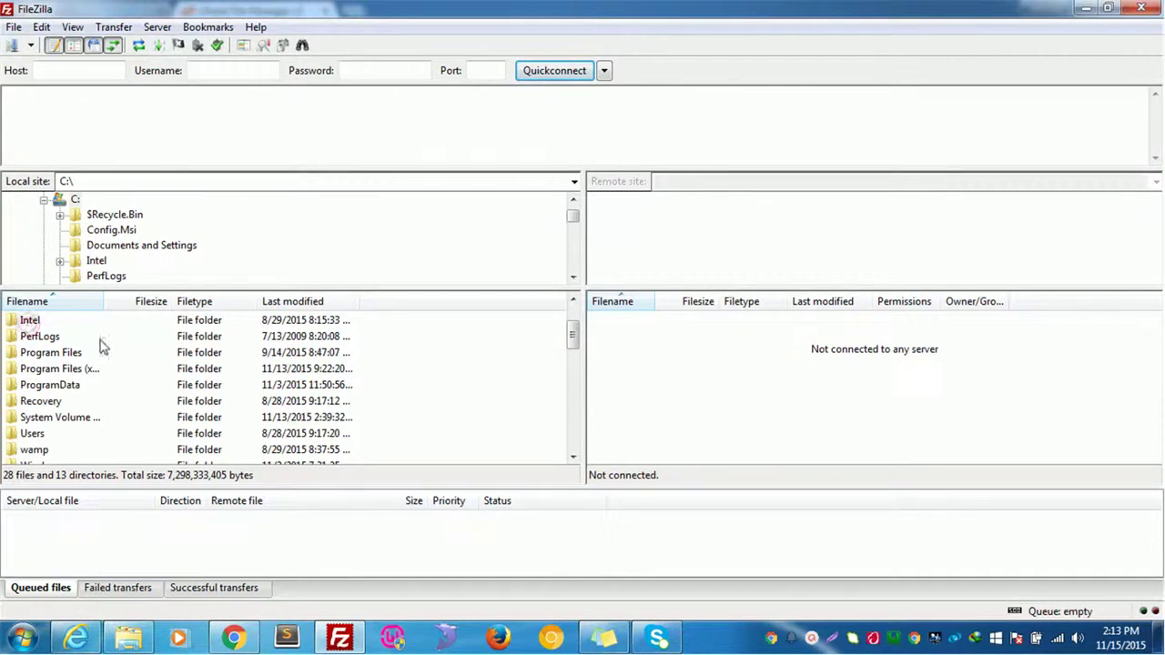
scroll(52, 377, "up", 2)
double_click(27, 324)
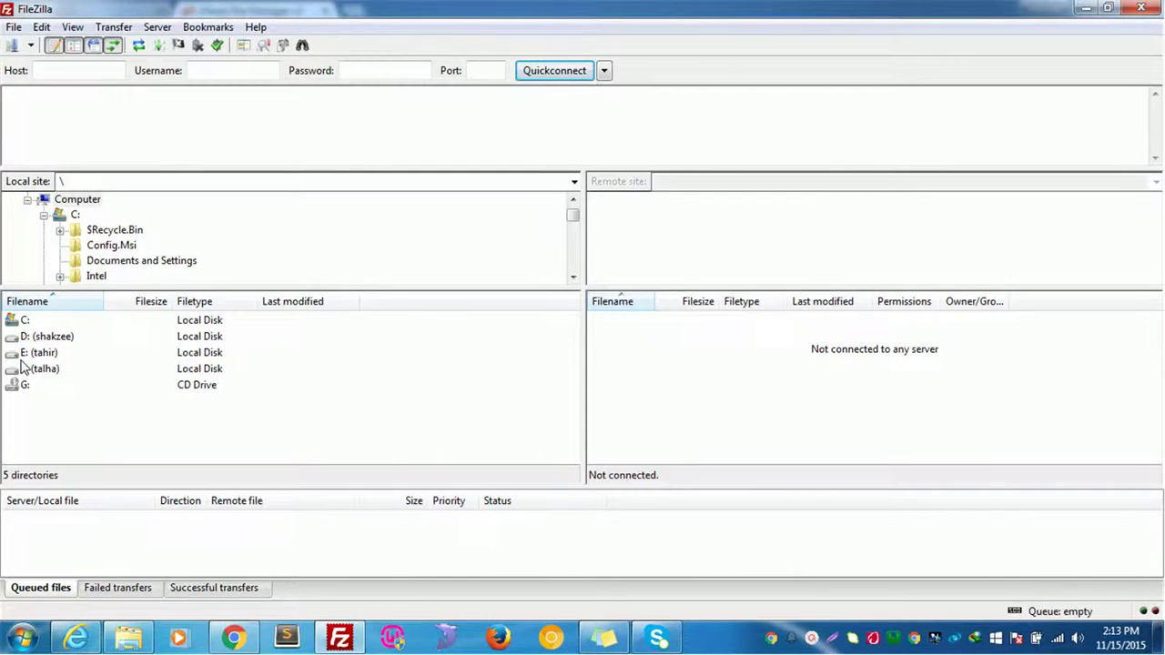
Open C:\wamp\www\ in the local pane, listing the facebook folder
double_click(24, 324)
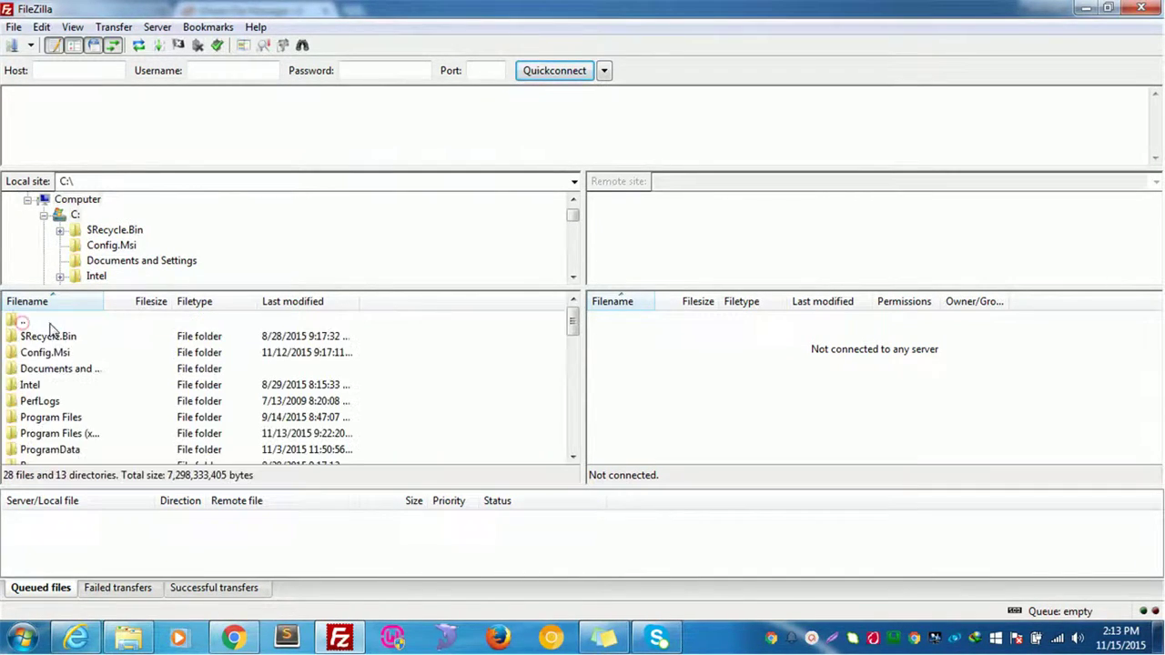
scroll(43, 407, "down", 4)
double_click(29, 320)
scroll(46, 433, "down", 2)
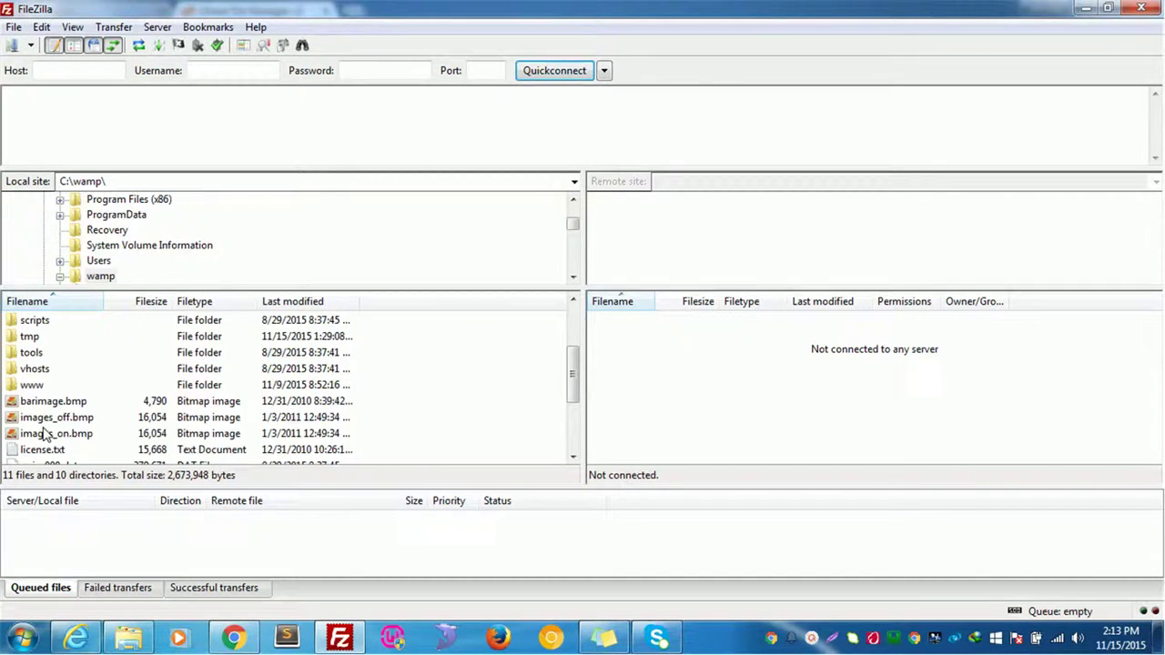
double_click(32, 390)
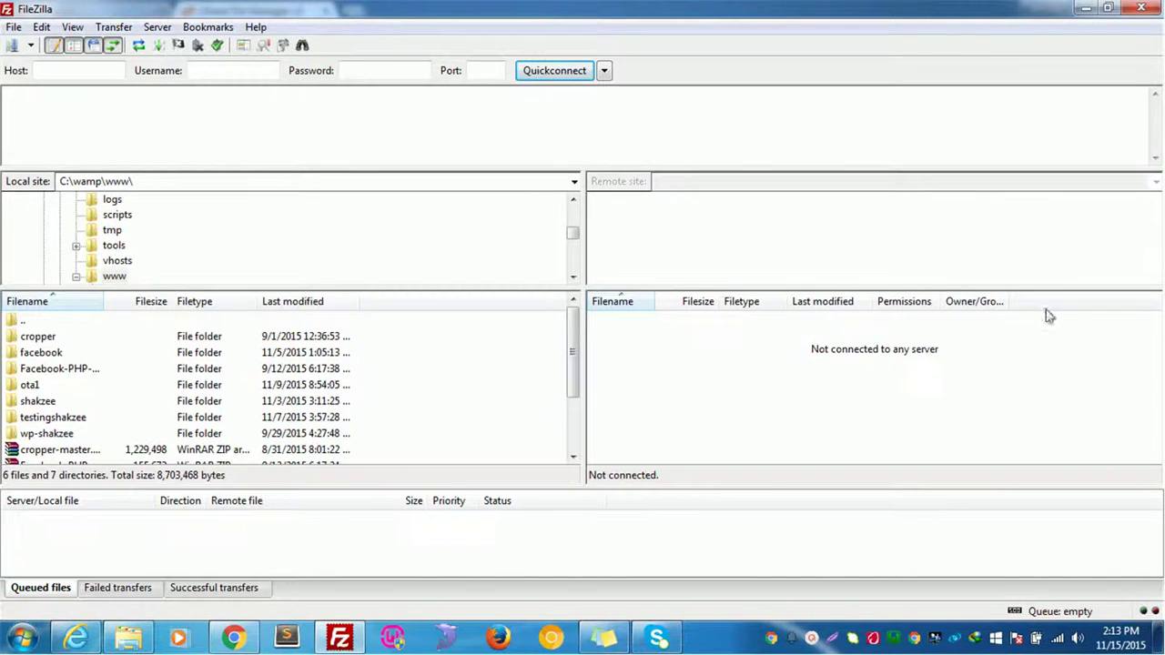
left_click(80, 82)
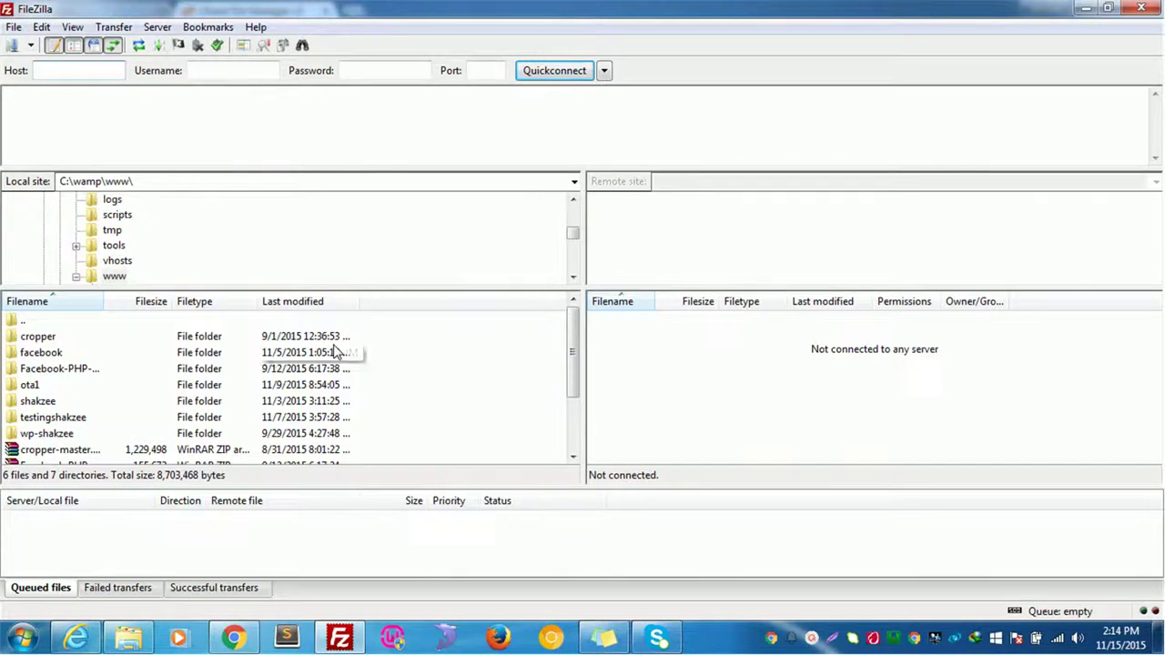
key("alt+Tab")
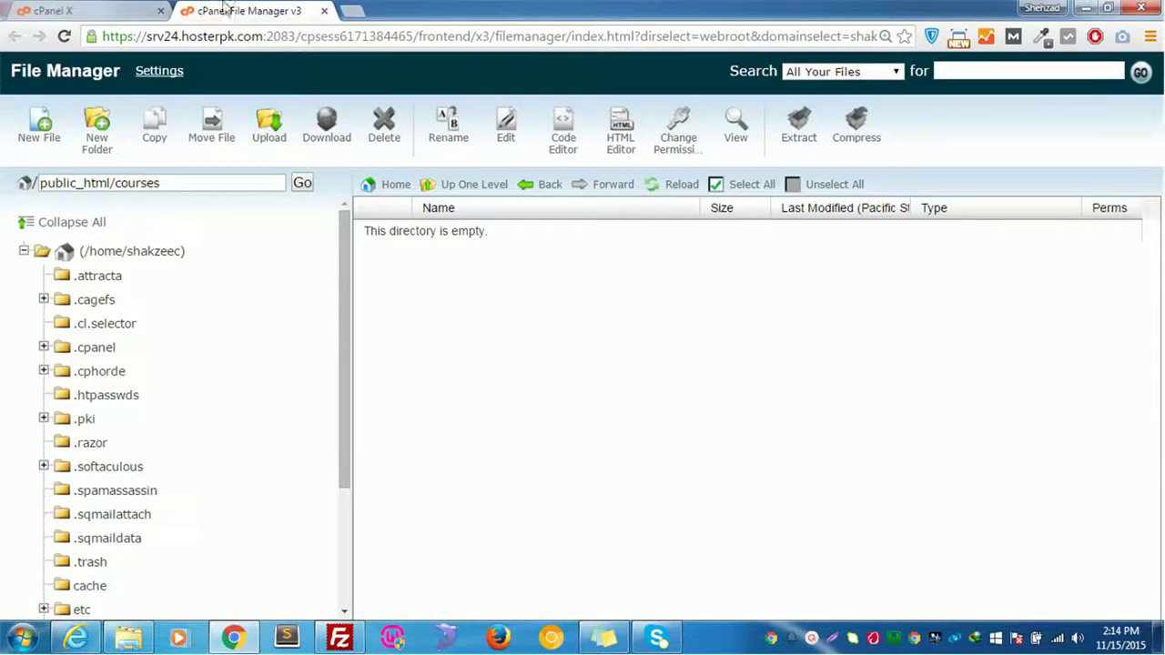
key("ctrl+Tab")
scroll(451, 464, "up", 8)
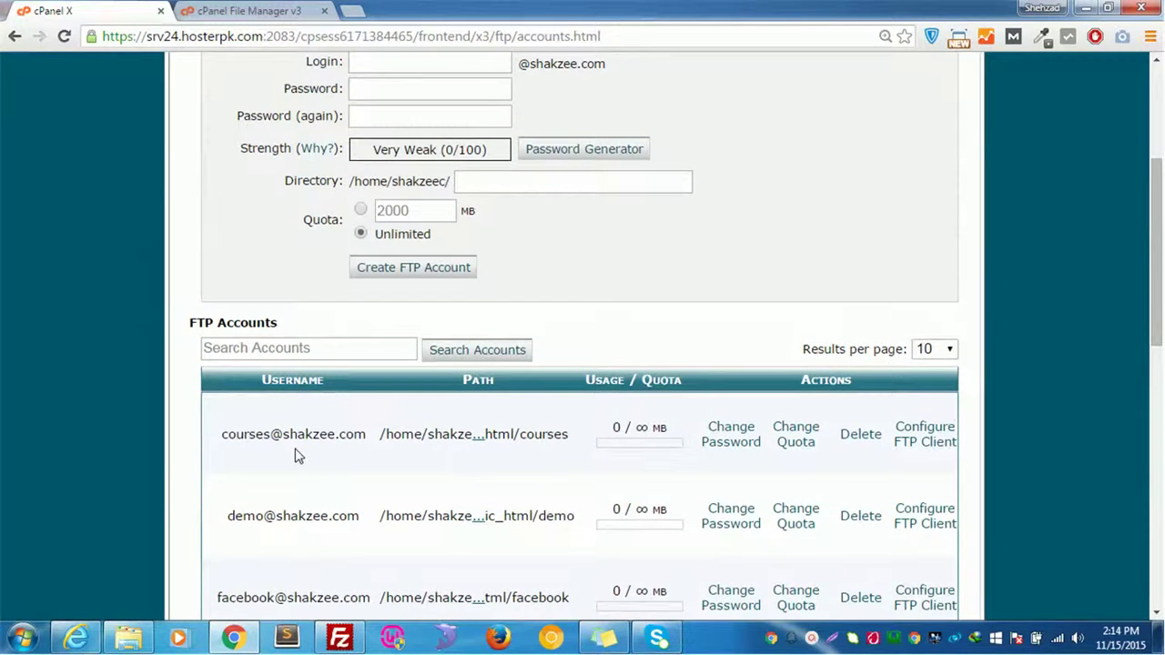
scroll(297, 455, "up", 3)
double_click(333, 228)
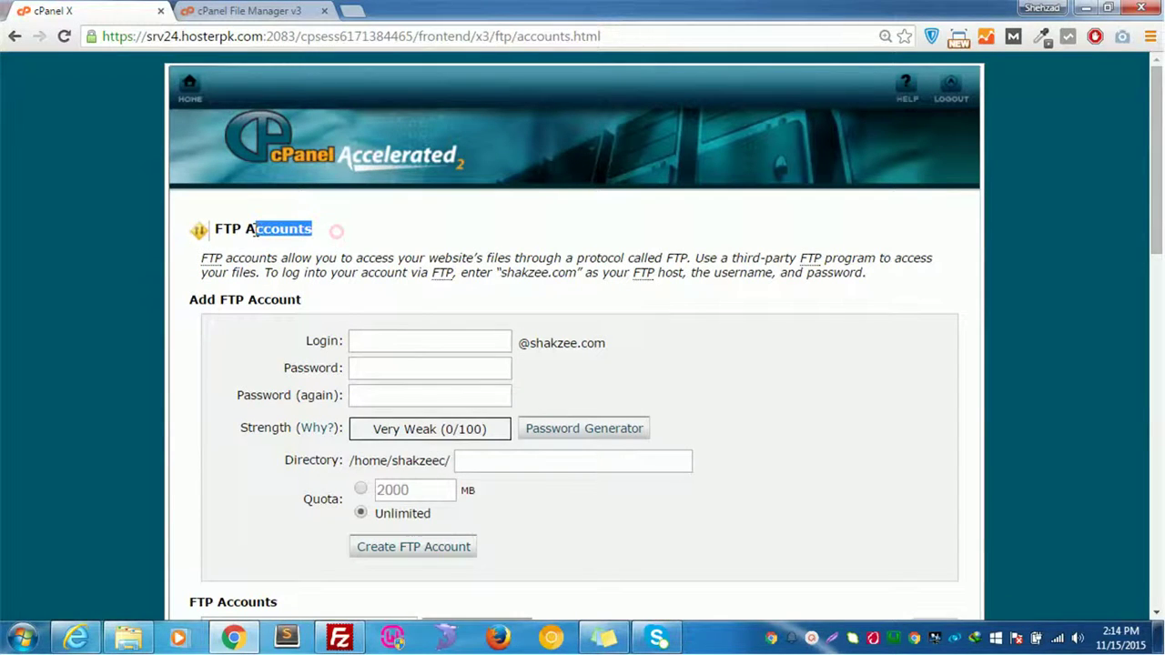
left_click(317, 242)
scroll(319, 248, "down", 2)
scroll(317, 248, "down", 1)
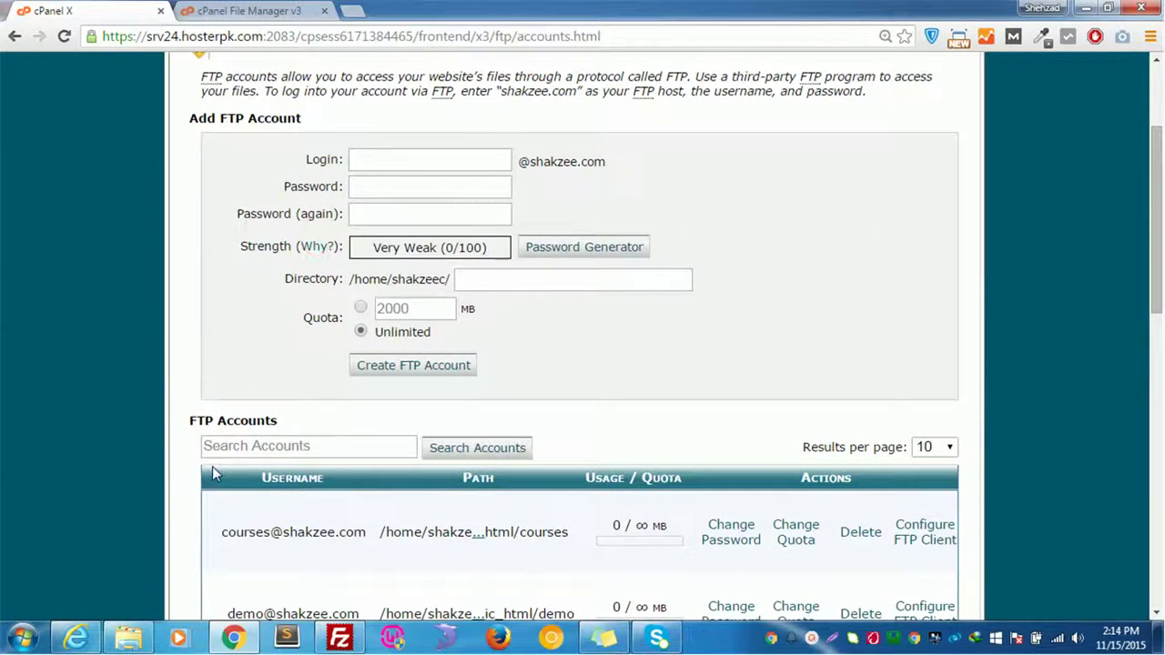
scroll(300, 466, "down", 1)
left_click_drag(221, 441, 333, 442)
left_click(361, 470)
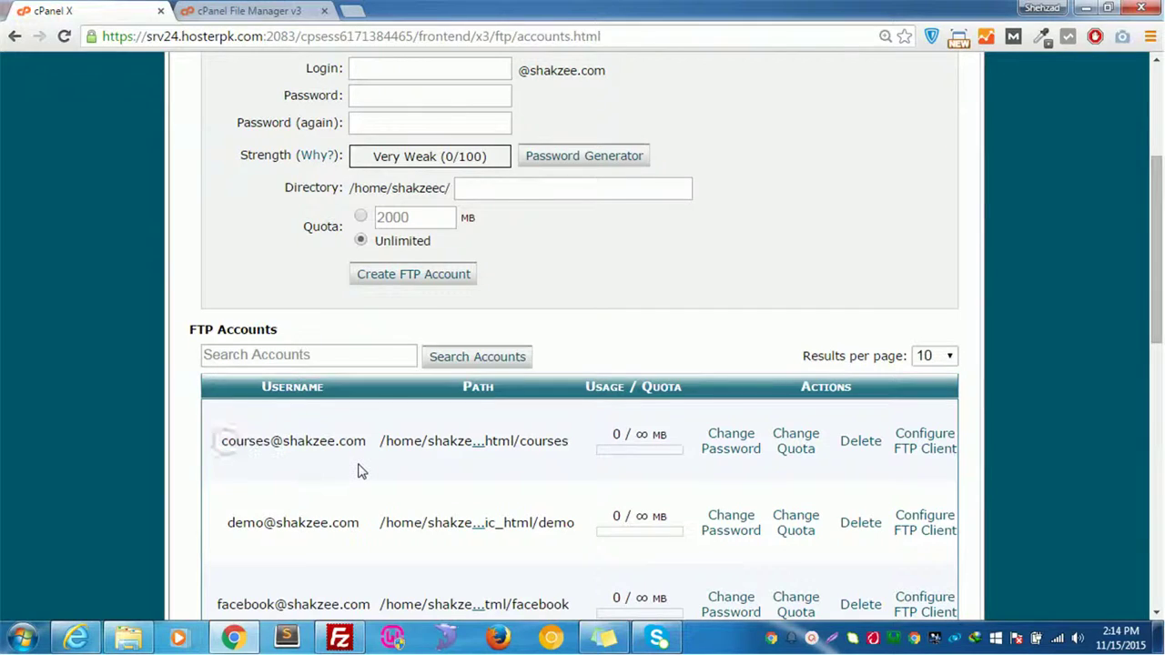
key("ctrl+Tab")
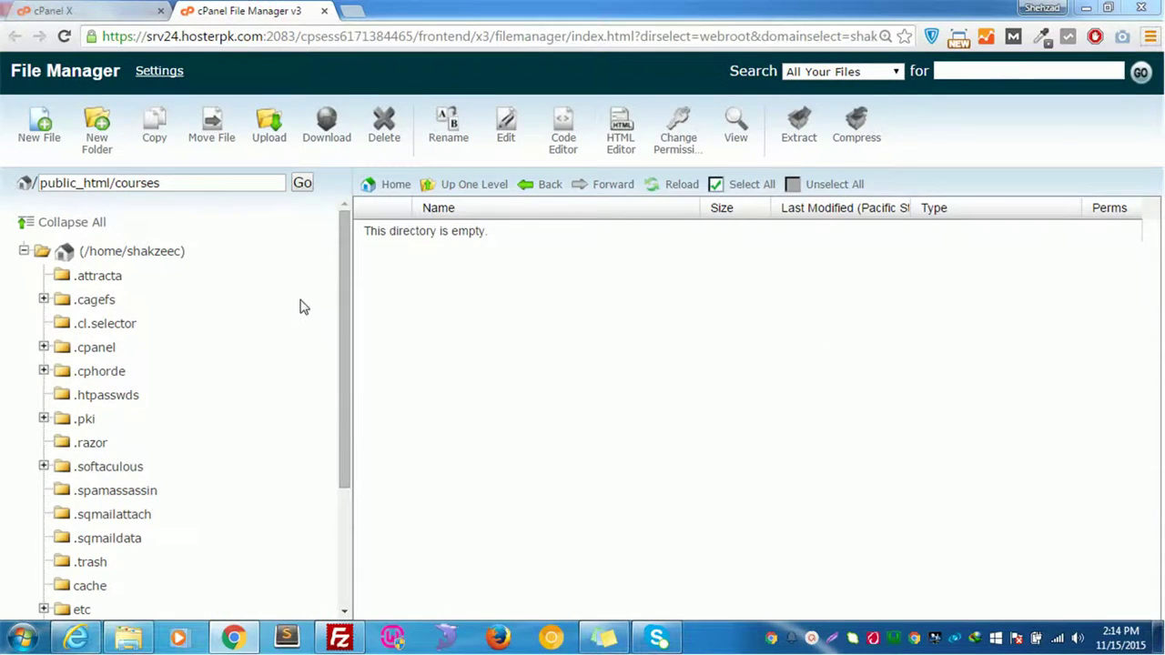
key("alt+Tab")
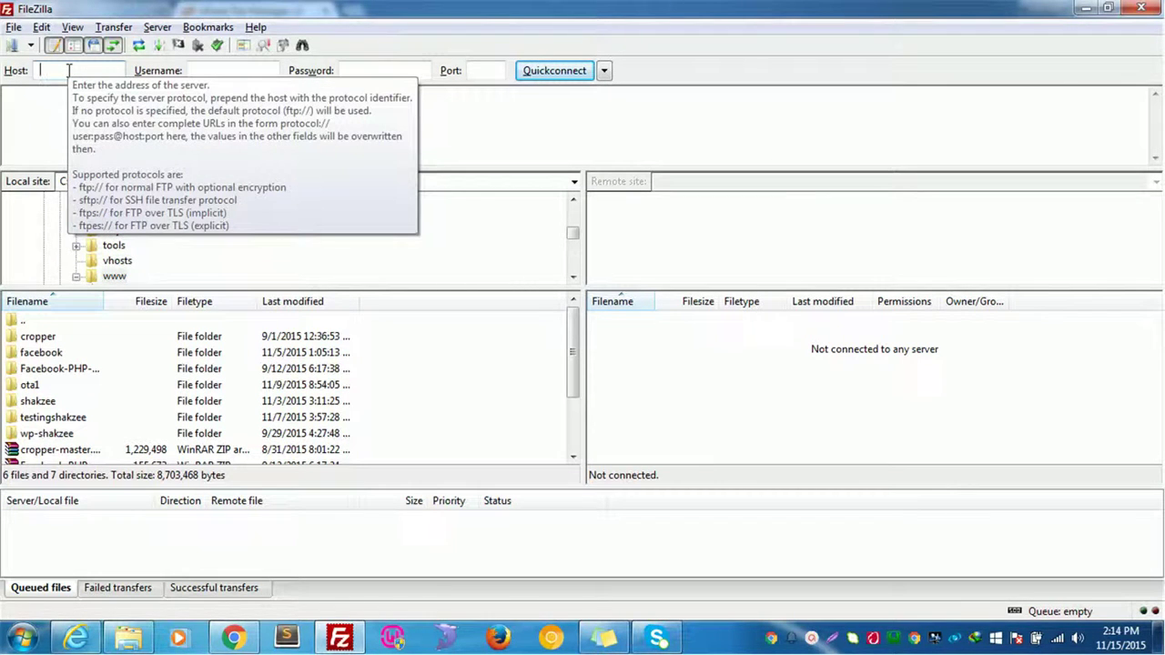
type("www.shak")
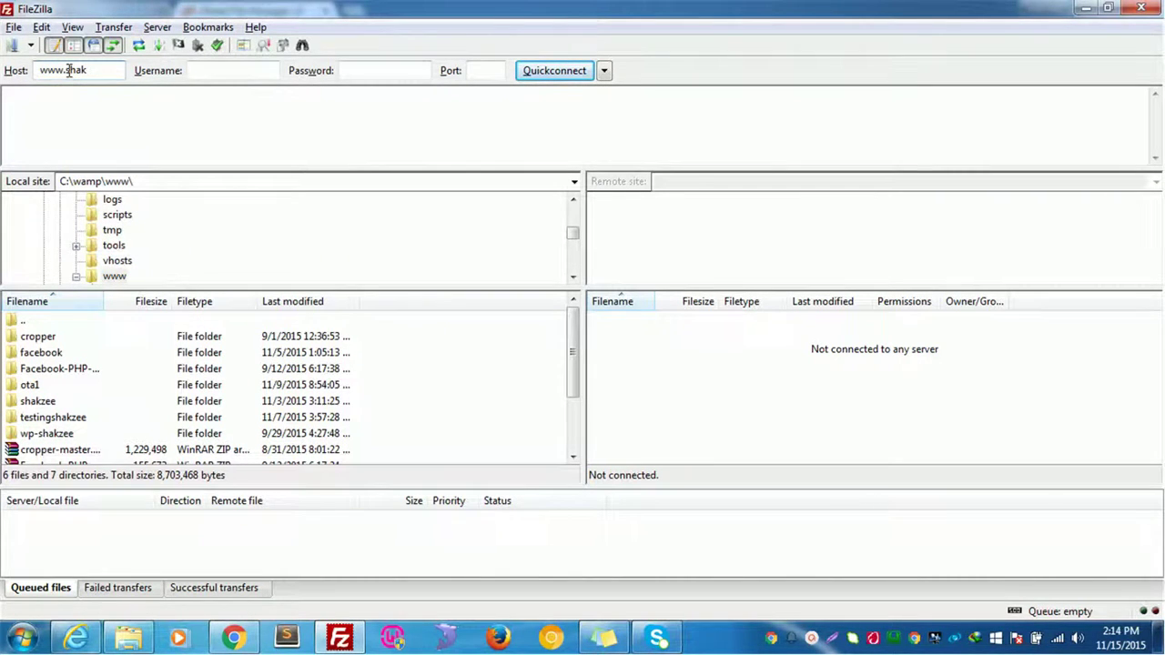
type("zee.com")
key("BackSpace")
type("youservername")
key("BackSpace")
key("BackSpace")
key("BackSpace")
key("BackSpace")
key("BackSpace")
key("BackSpace")
key("BackSpace")
key("BackSpace")
key("BackSpace")
key("BackSpace")
key("BackSpace")
key("BackSpace")
key("BackSpace")
type("shakzee")
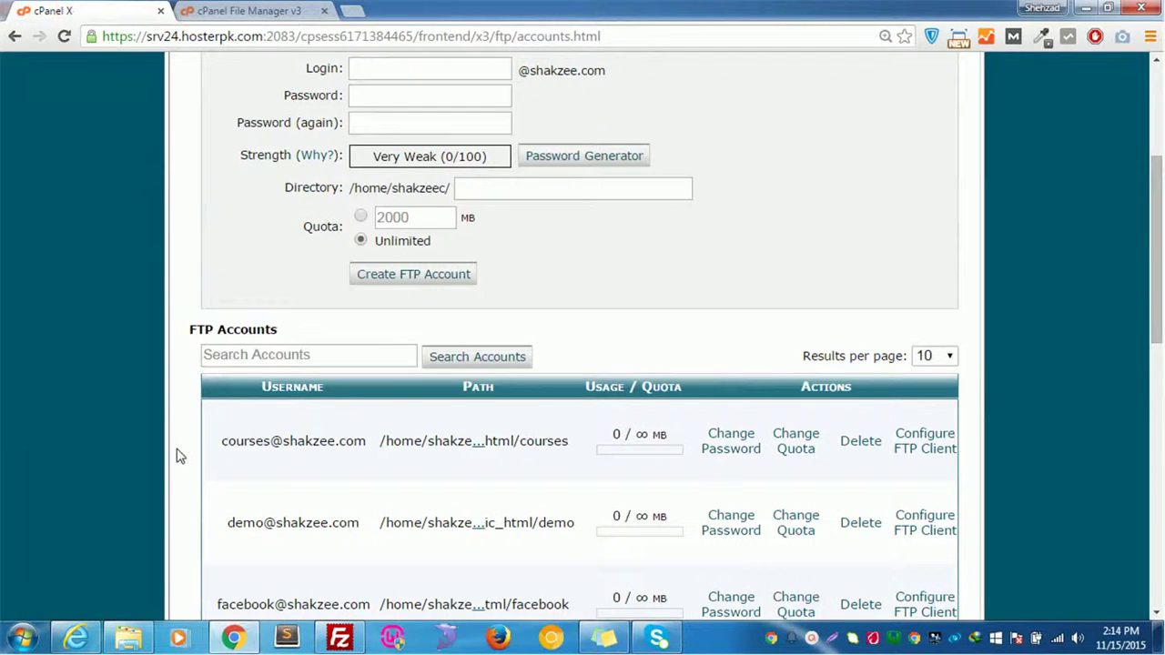
key("alt+Tab")
Fill in the courses FTP account username, its password, and port 21
type("shak")
key("BackSpace")
key("BackSpace")
key("BackSpace")
key("BackSpace")
key("BackSpace")
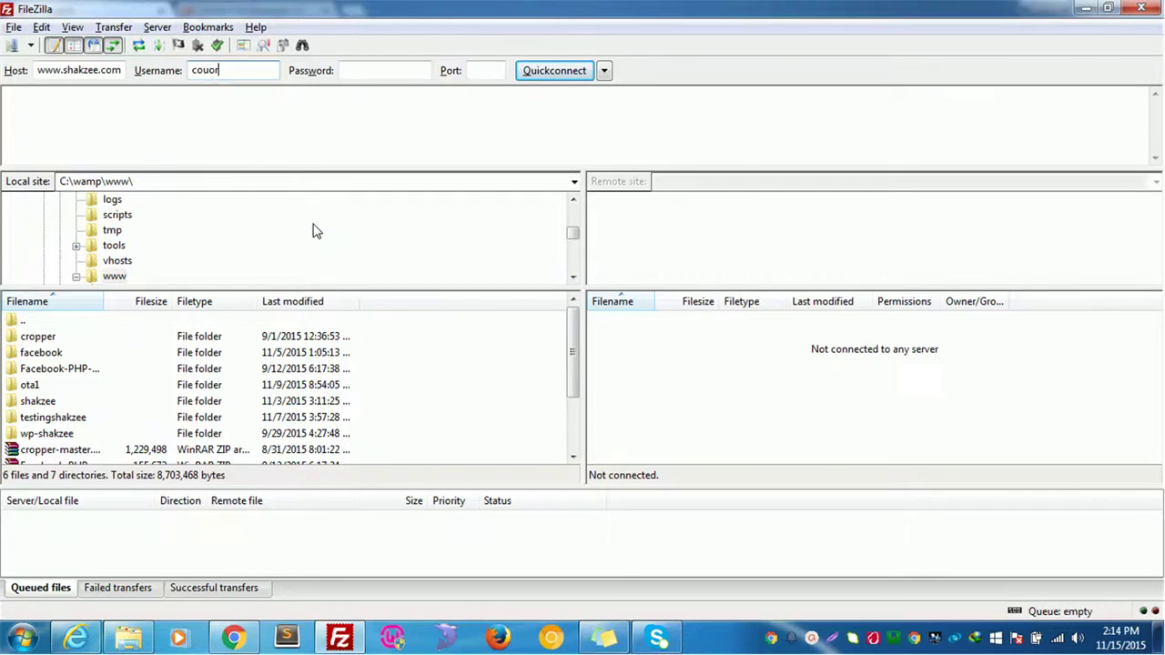
key("Tab")
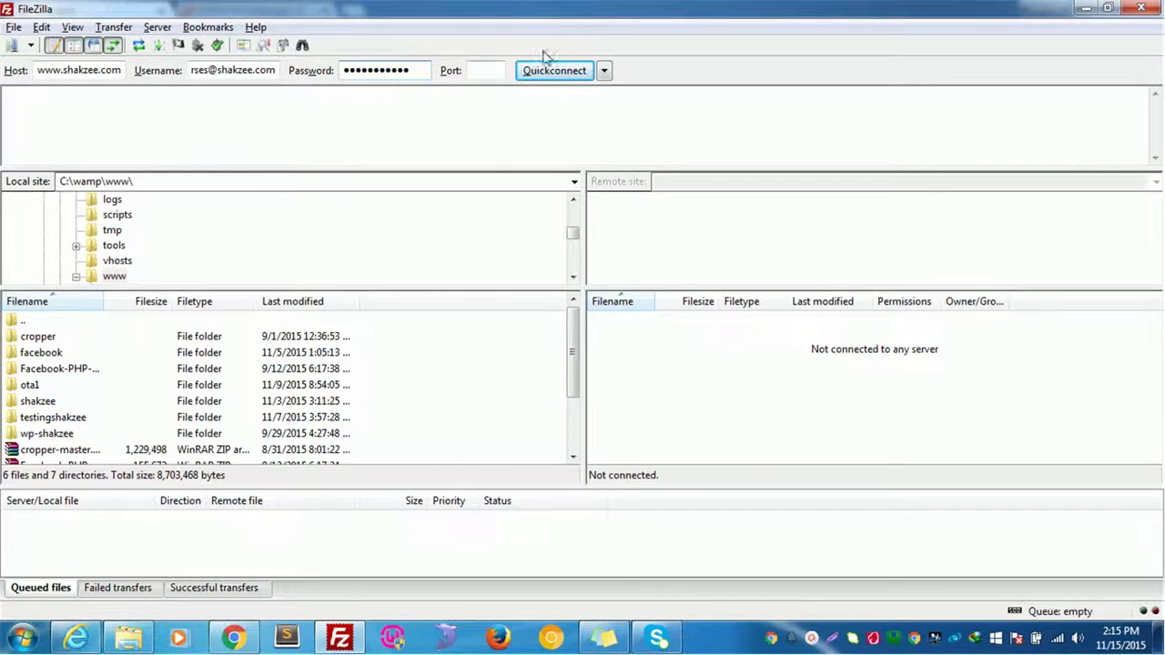
left_click(501, 67)
type("21")
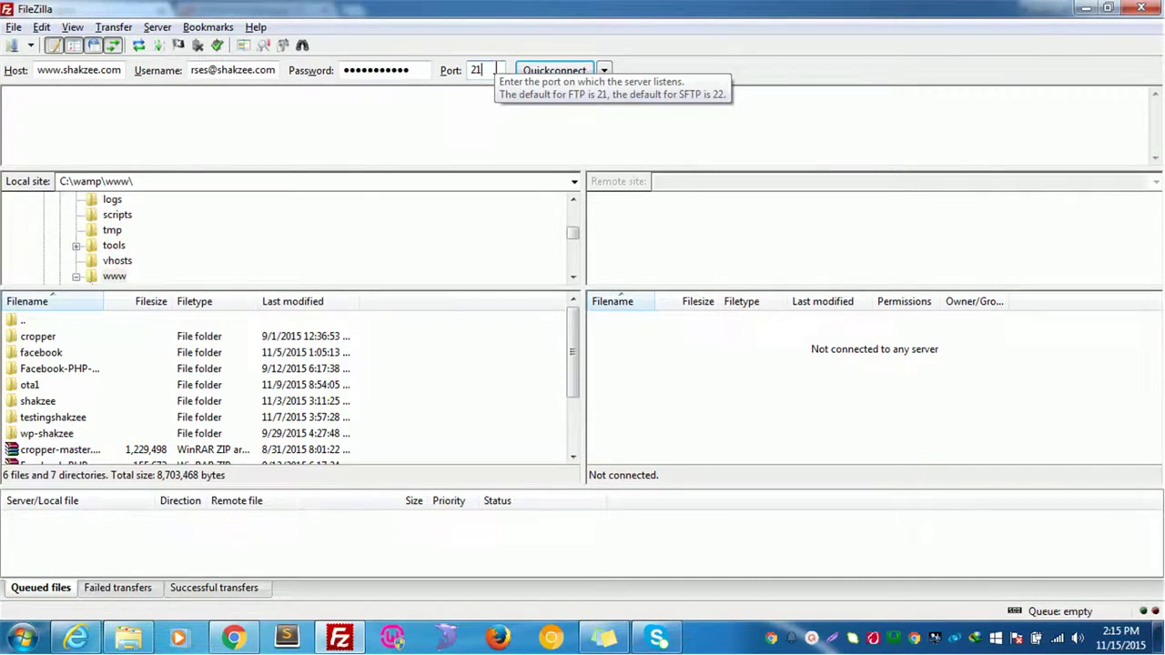
key("Tab")
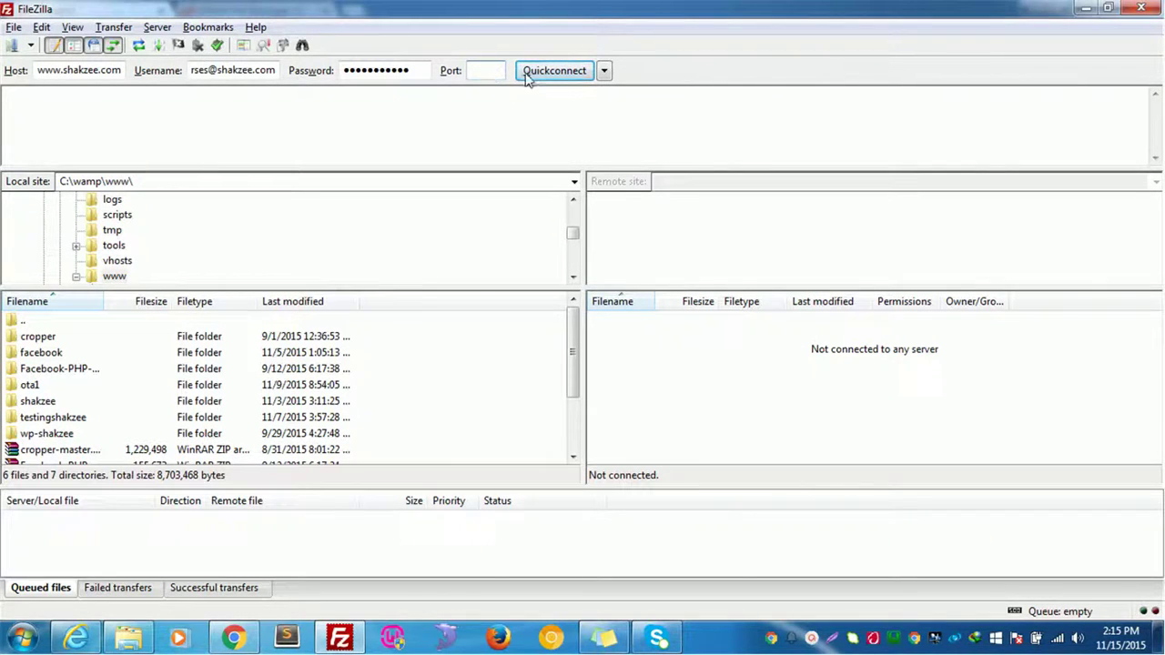
left_click(514, 72)
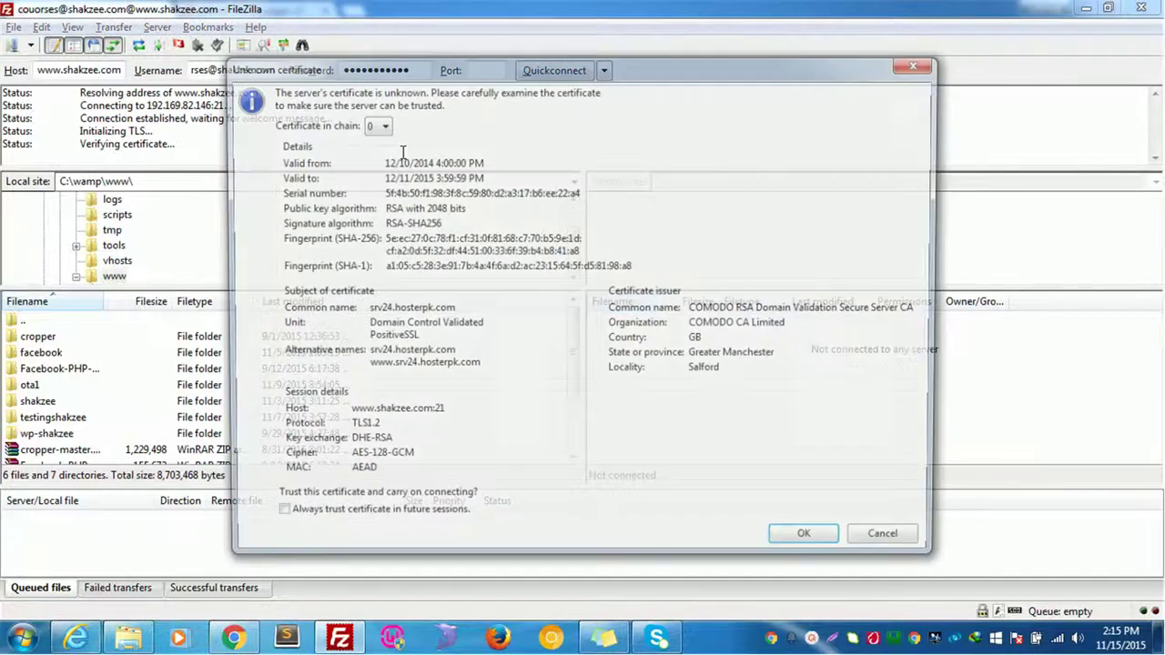
left_click(819, 539)
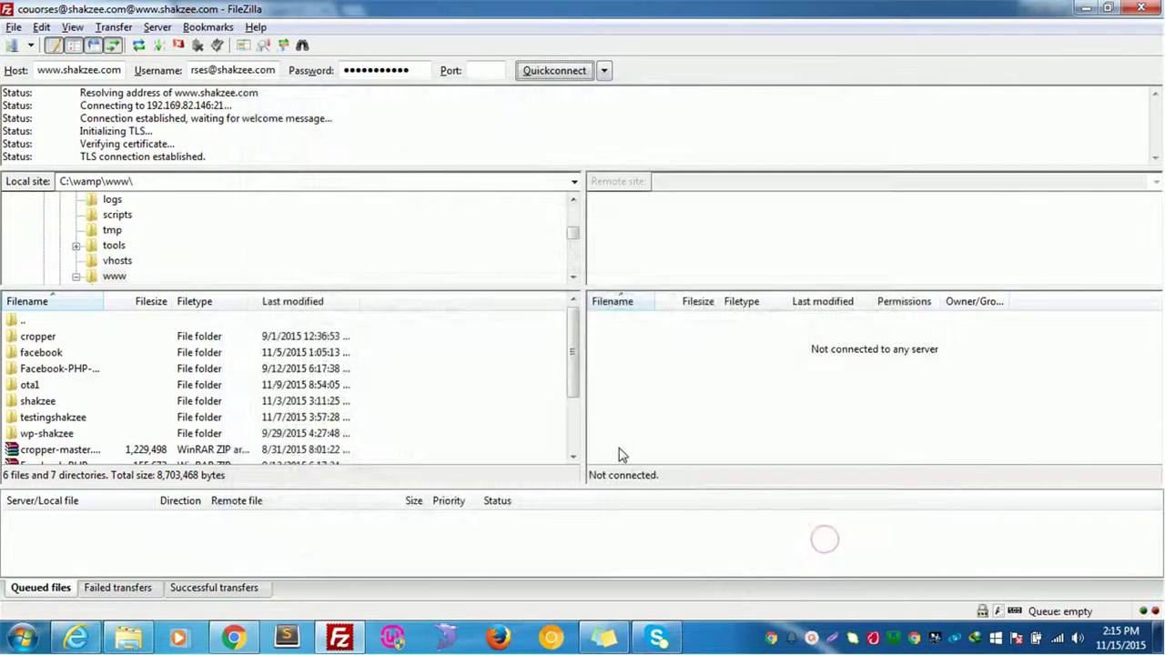
Re-enter port 21, retry the rejected login, and go back to the username's start
left_click(483, 73)
type("21")
left_click(488, 216)
left_click(558, 71)
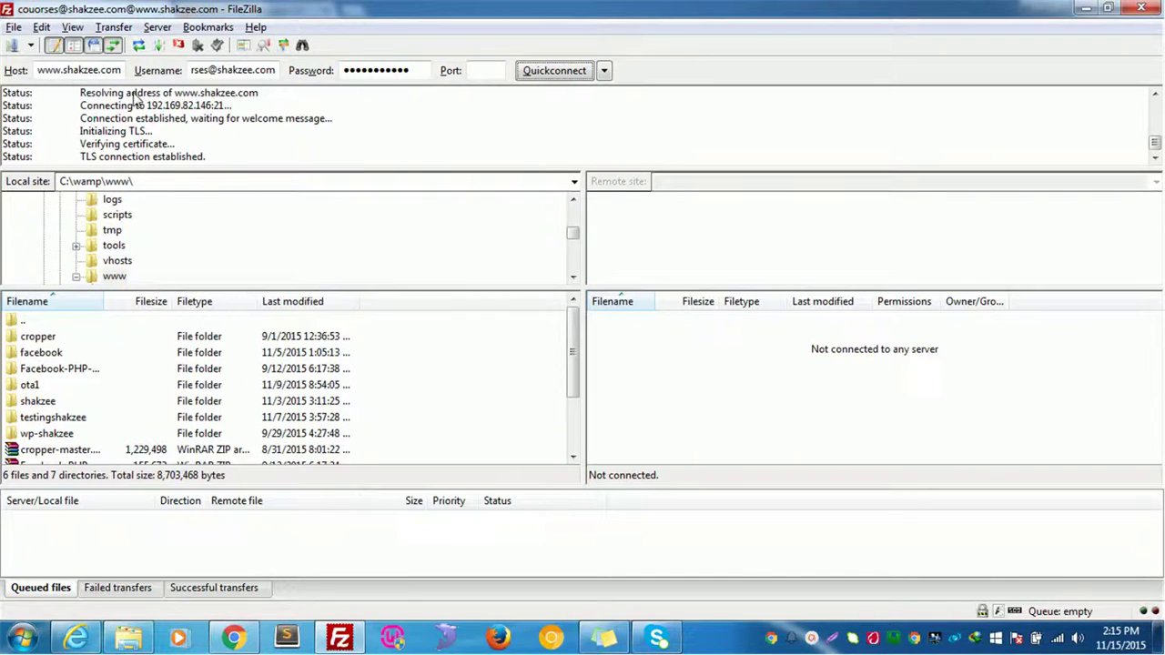
left_click(208, 70)
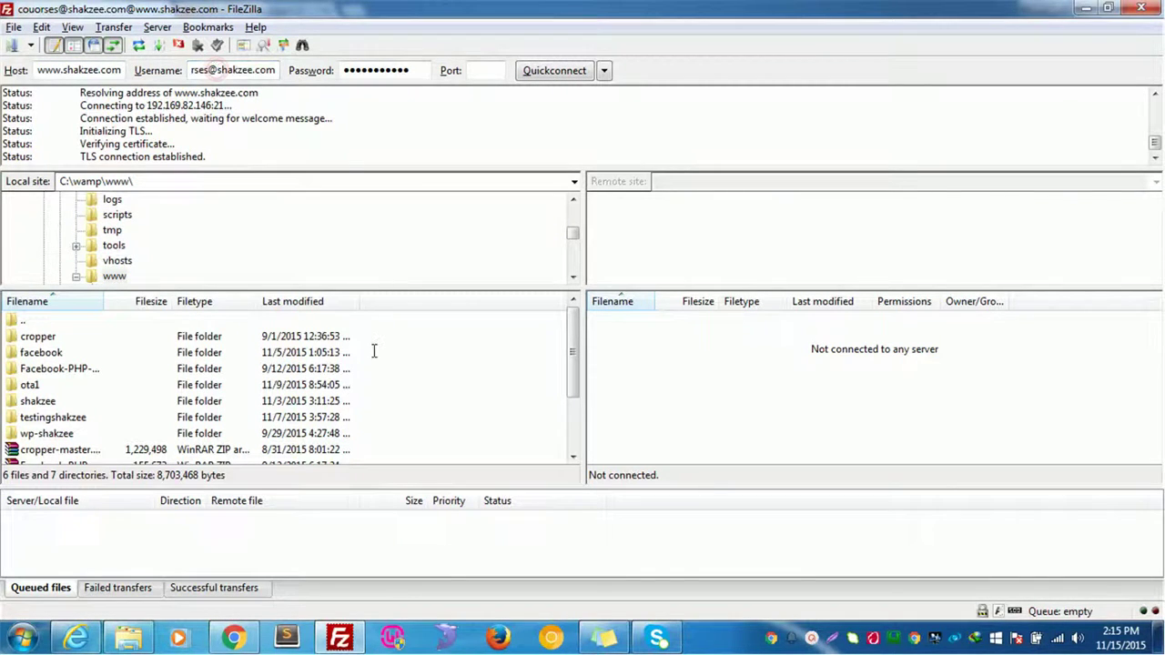
key("Home")
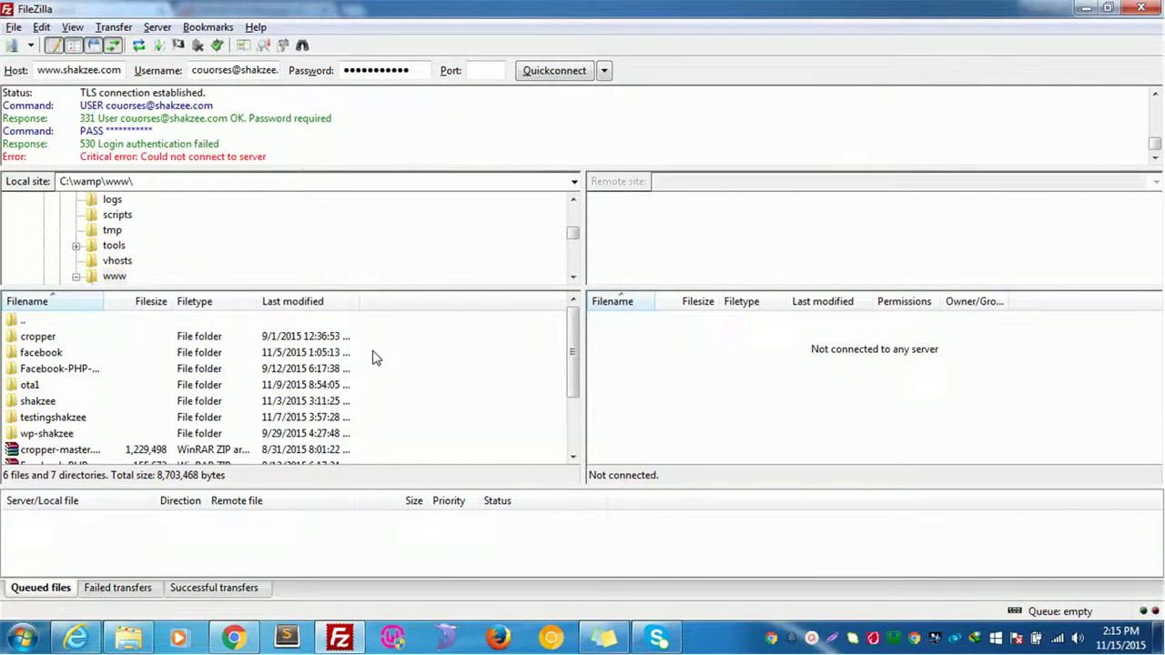
Remove the extra 'o' from the username and reconnect, reaching the empty remote root
key("BackSpace")
left_click(548, 78)
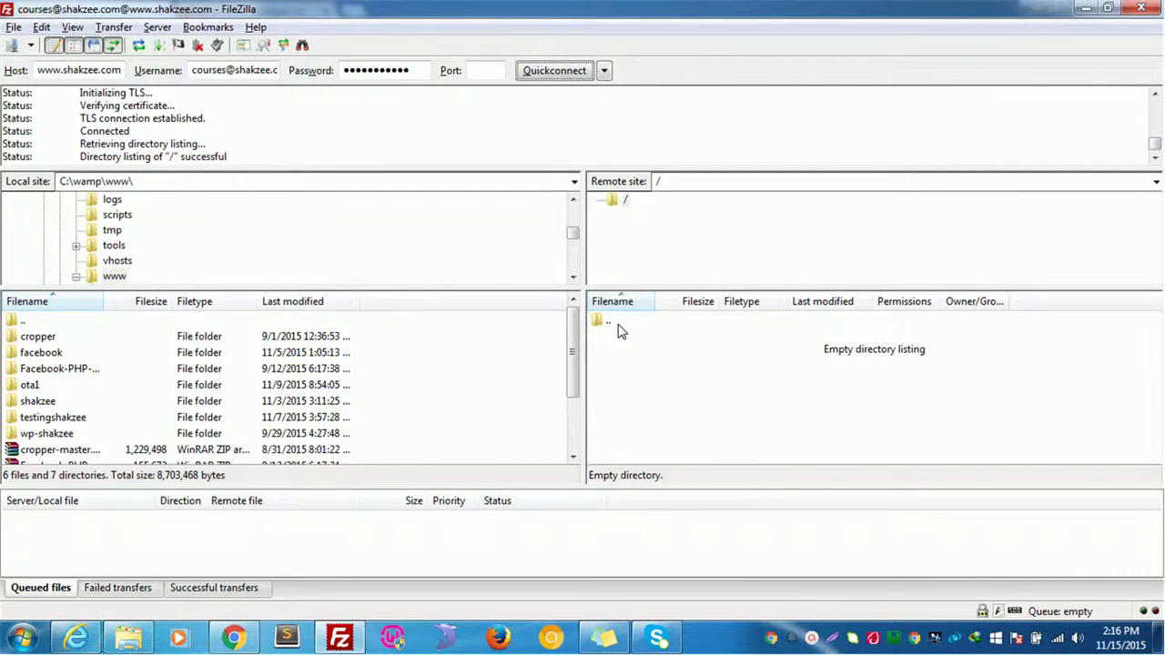
Drag the local facebook folder onto the remote root to upload it
left_click_drag(41, 354, 647, 350)
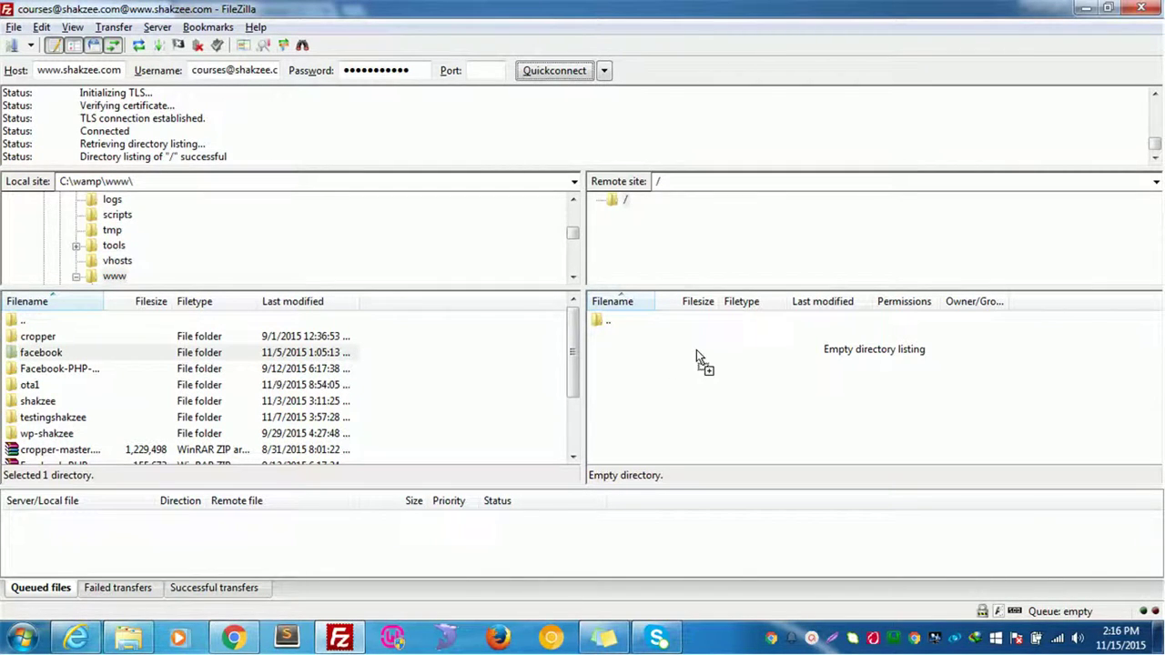
left_click_drag(696, 350, 696, 351)
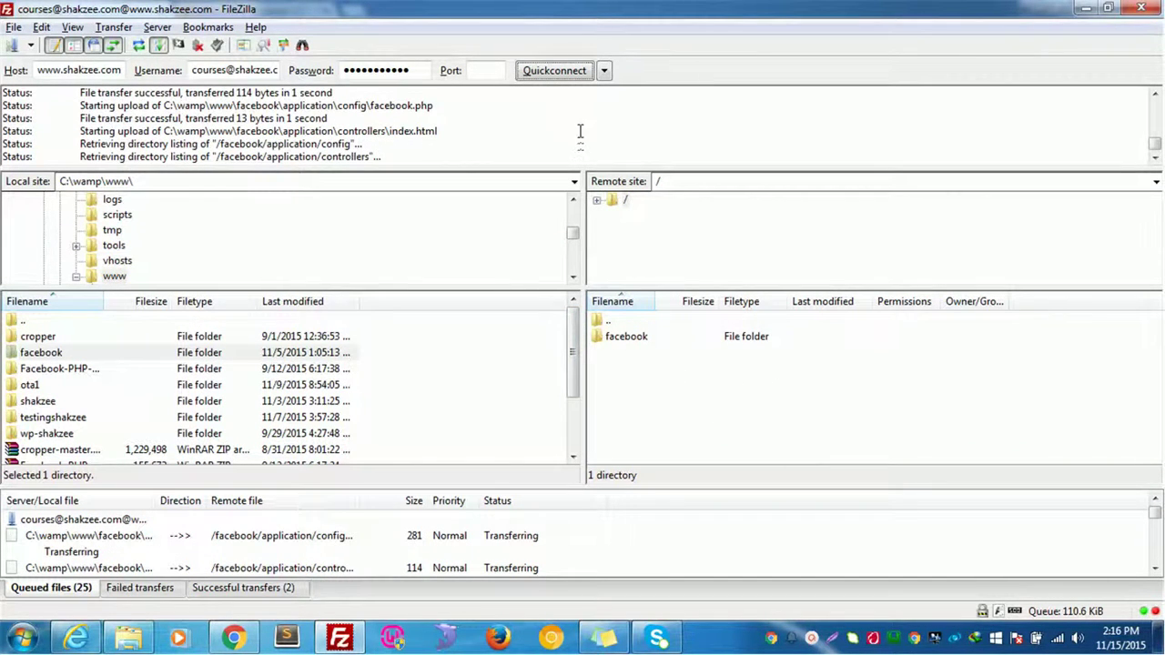
left_click(604, 70)
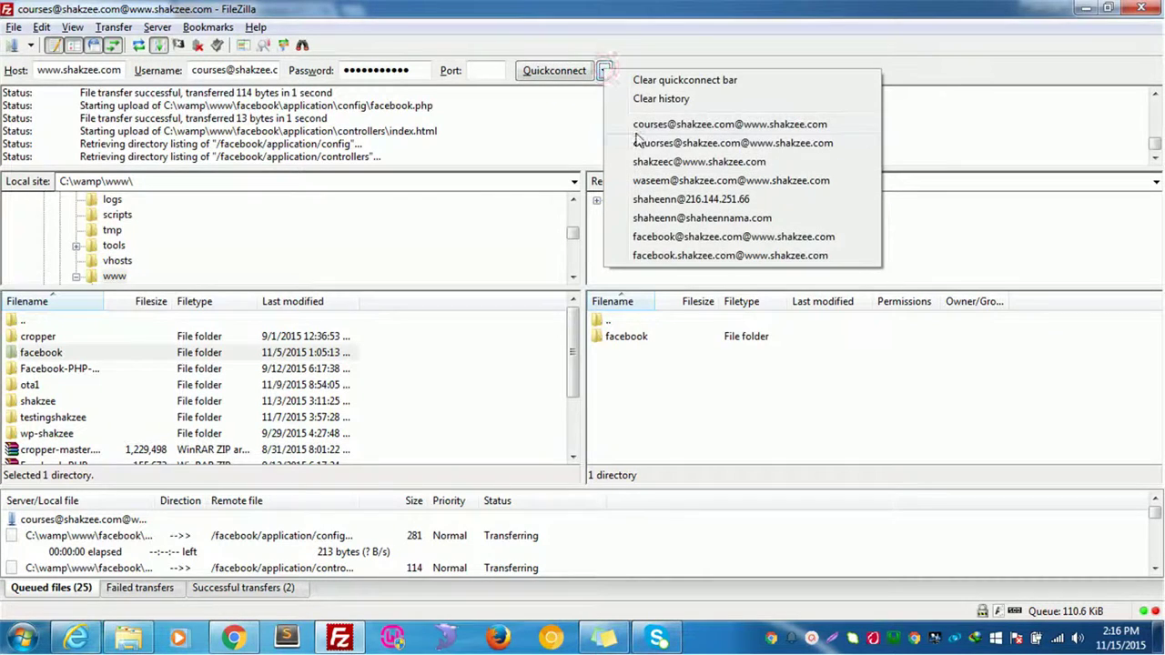
left_click(581, 72)
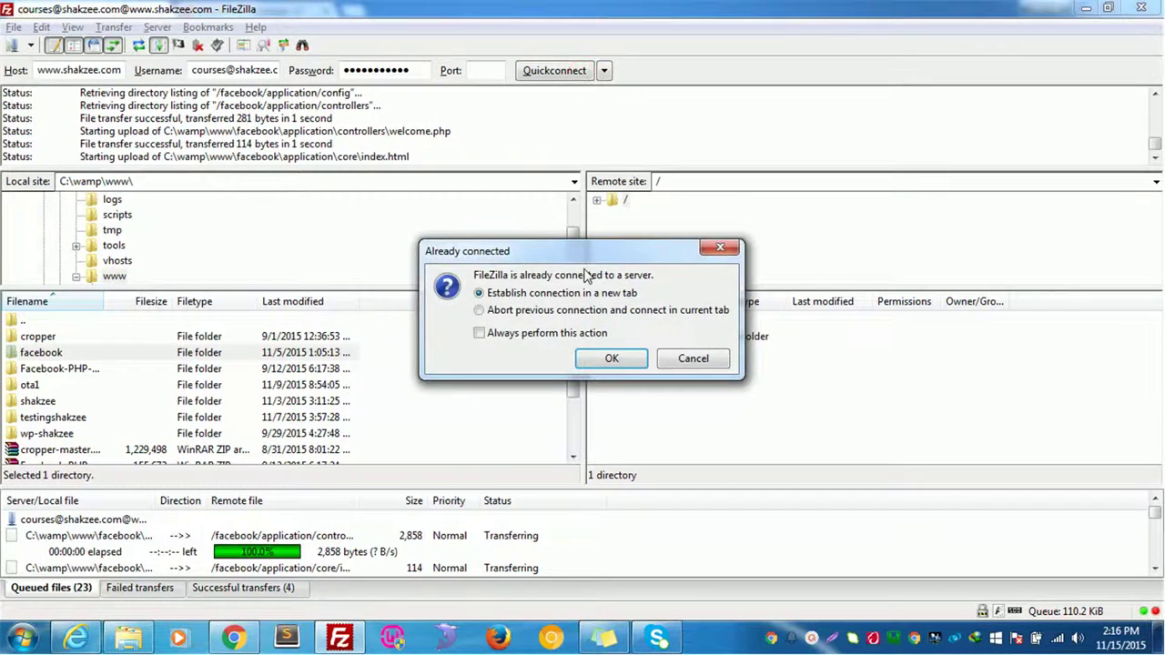
left_click(609, 359)
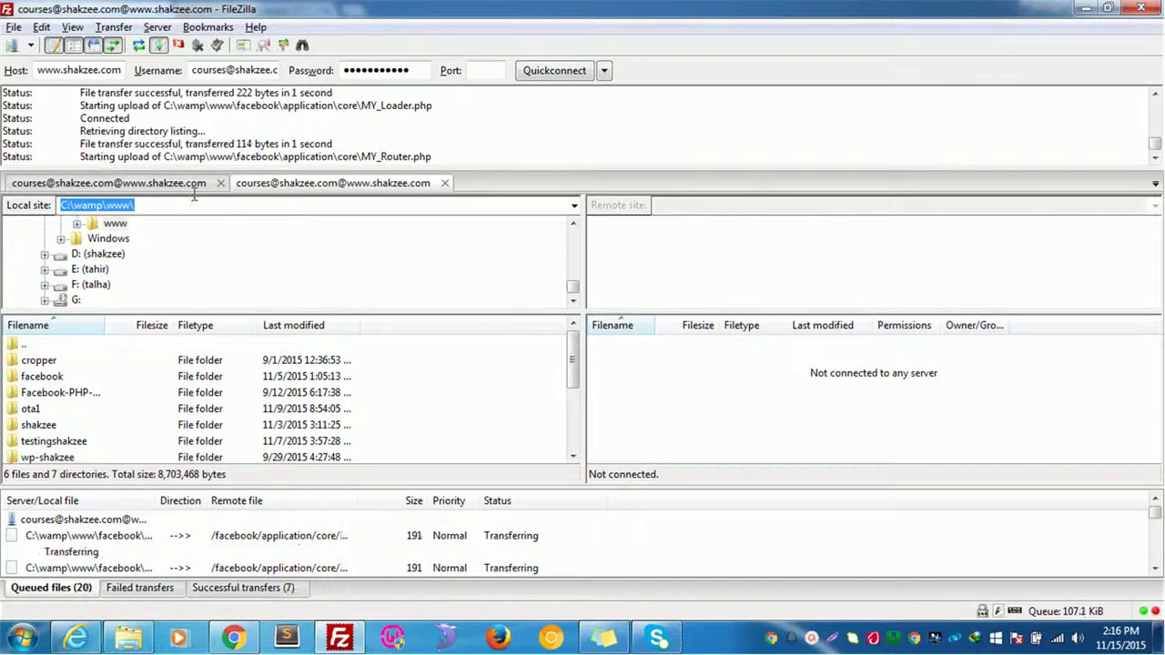
left_click(41, 27)
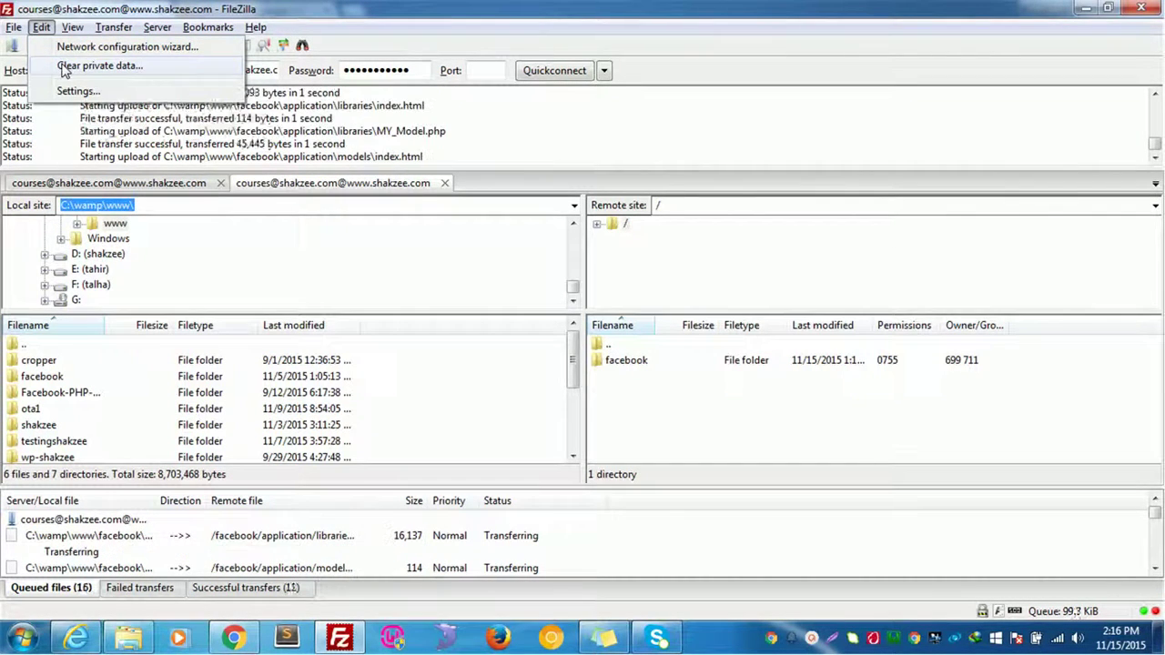
Disconnect the second connection tab using Server > Disconnect
left_click(73, 28)
left_click(114, 27)
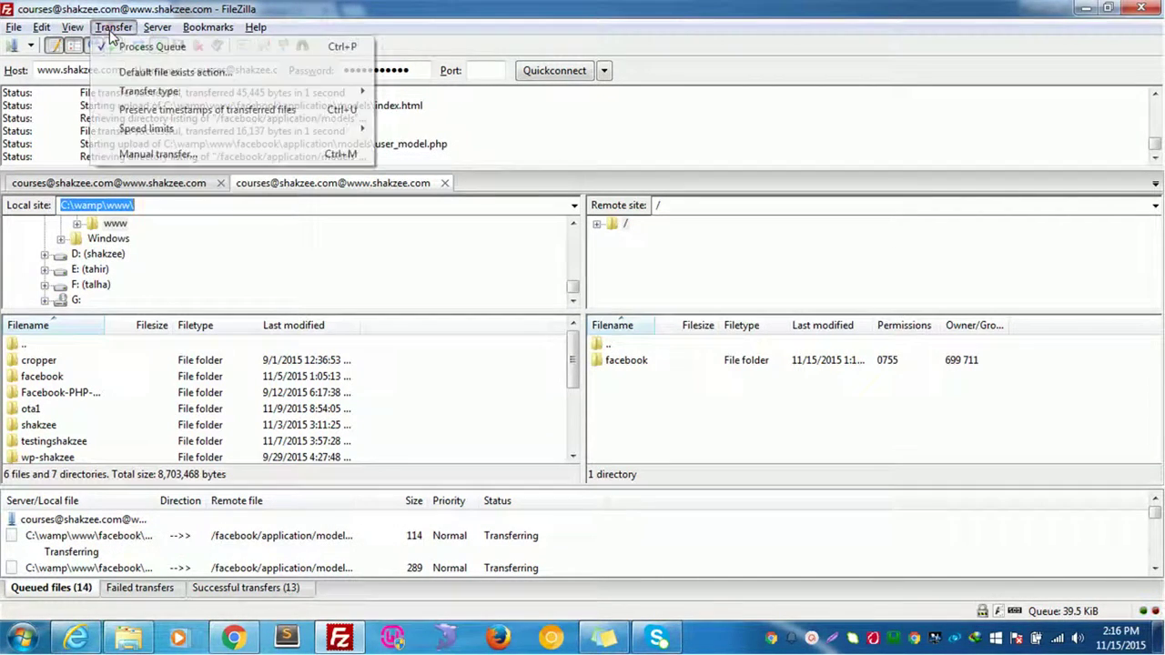
mouse_move(116, 29)
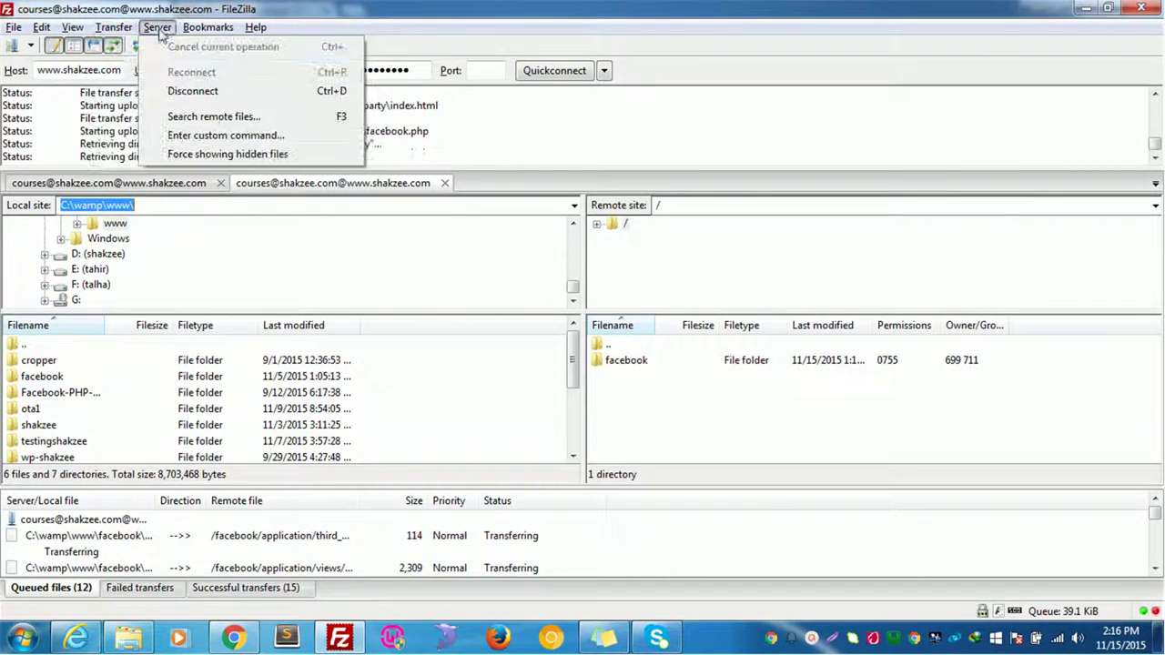
left_click(151, 27)
left_click(148, 29)
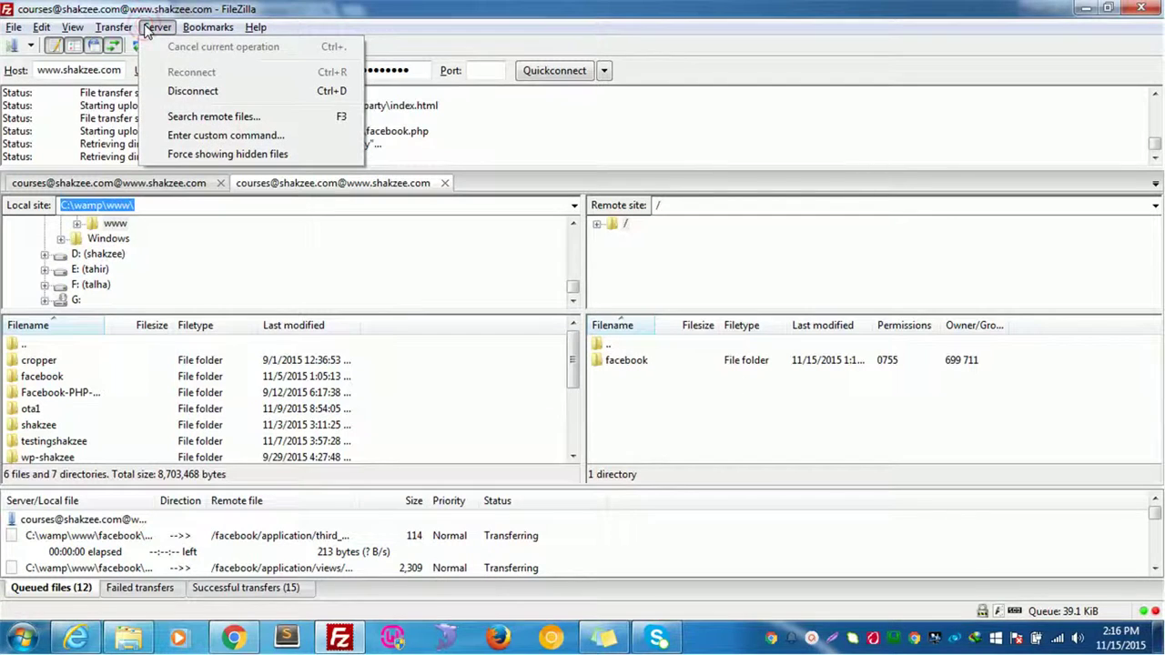
left_click(208, 91)
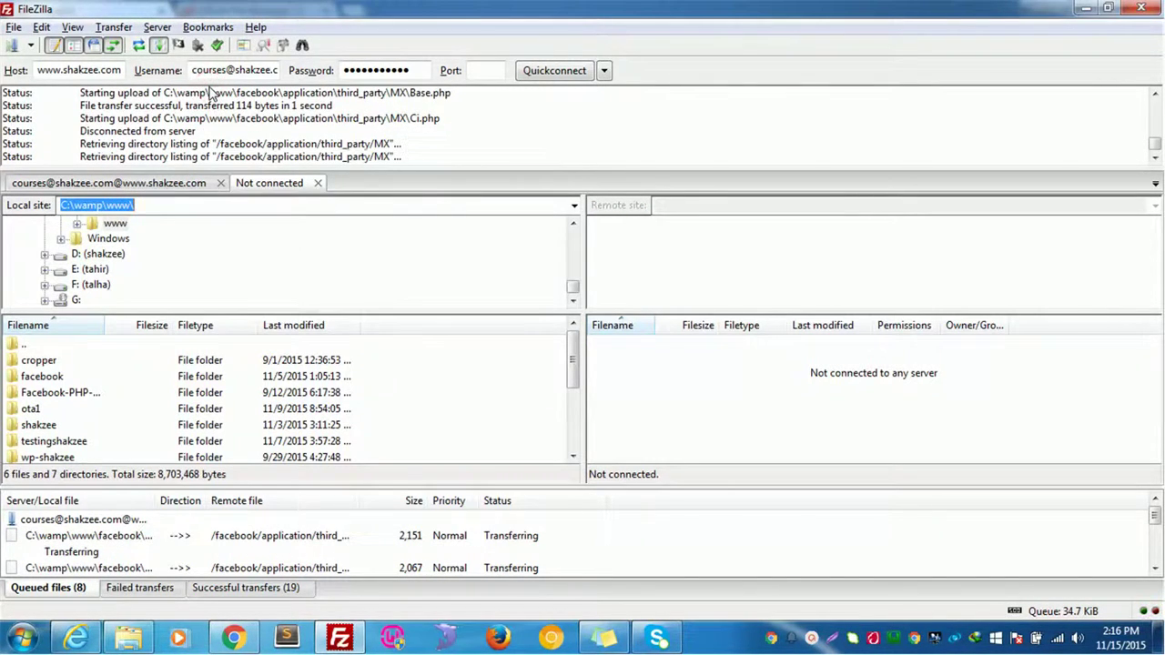
left_click(157, 26)
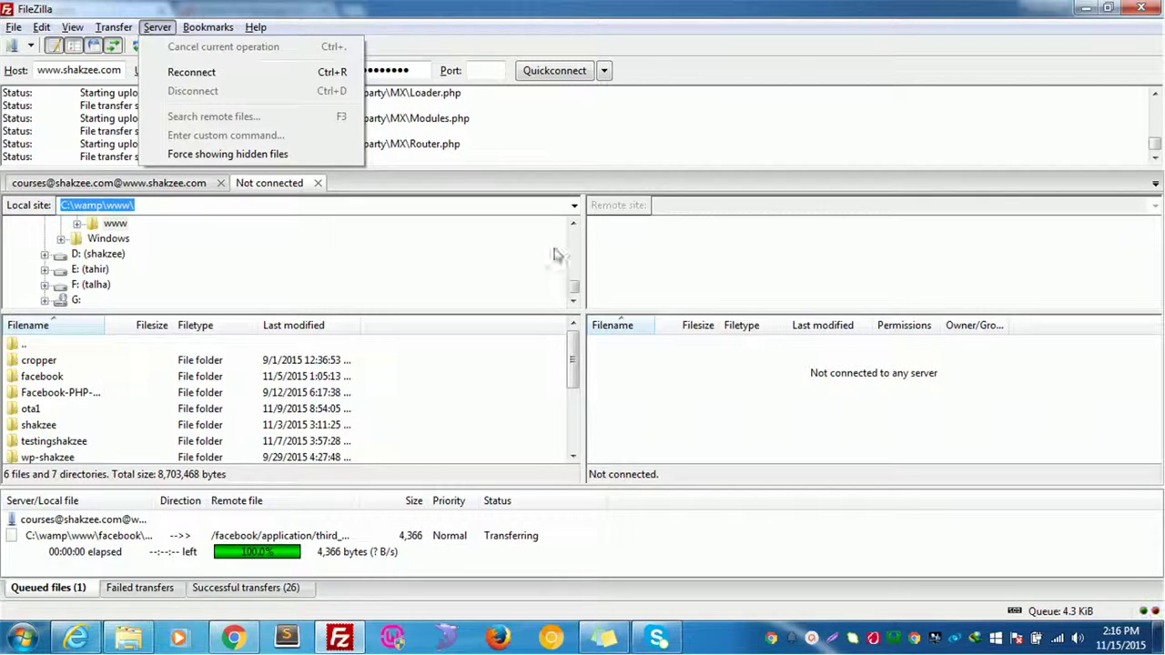
left_click(549, 118)
Dismiss the recent servers list and check the courses folder in cPanel File Manager
left_click(603, 70)
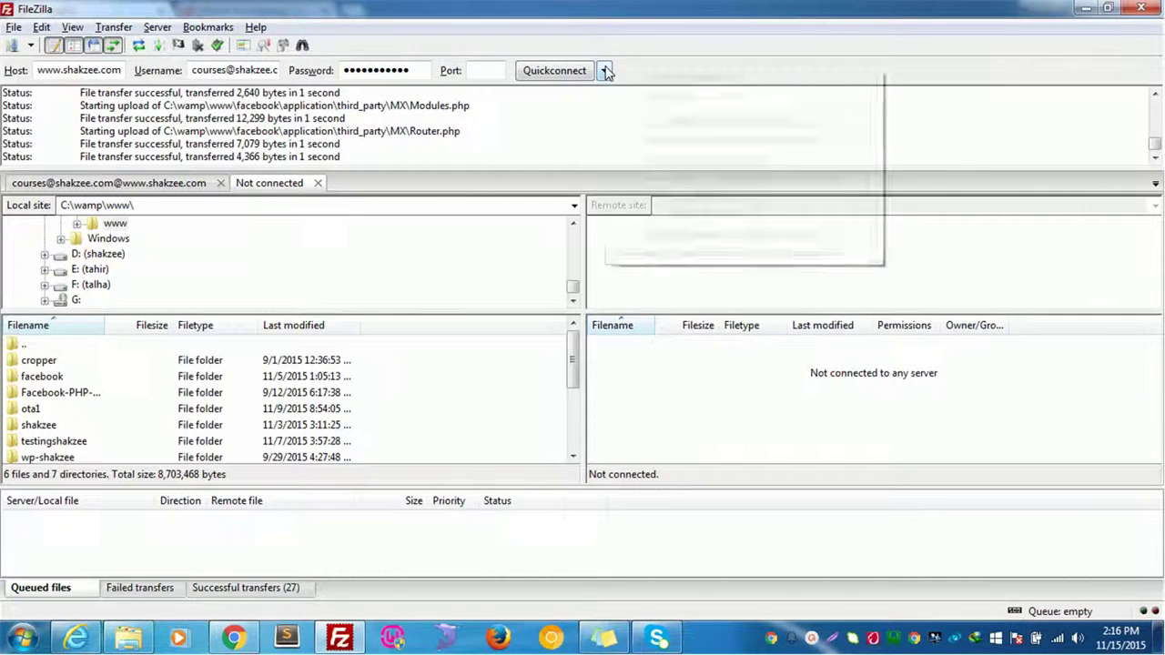
left_click(535, 238)
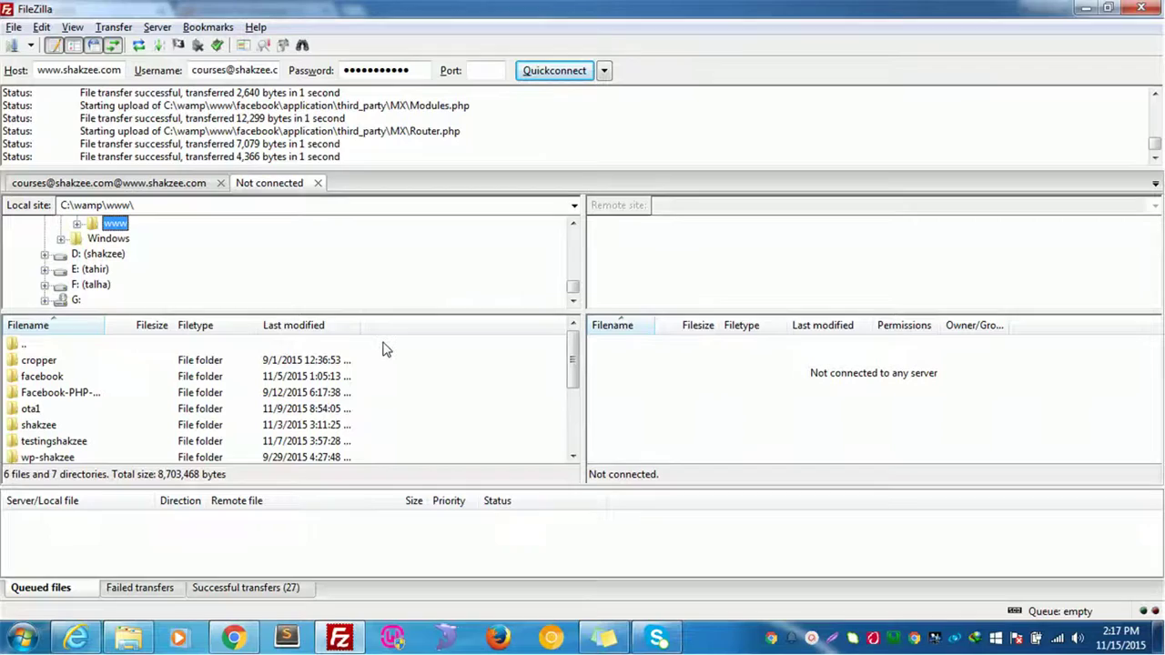
key("alt+Tab")
scroll(384, 374, "up", 2)
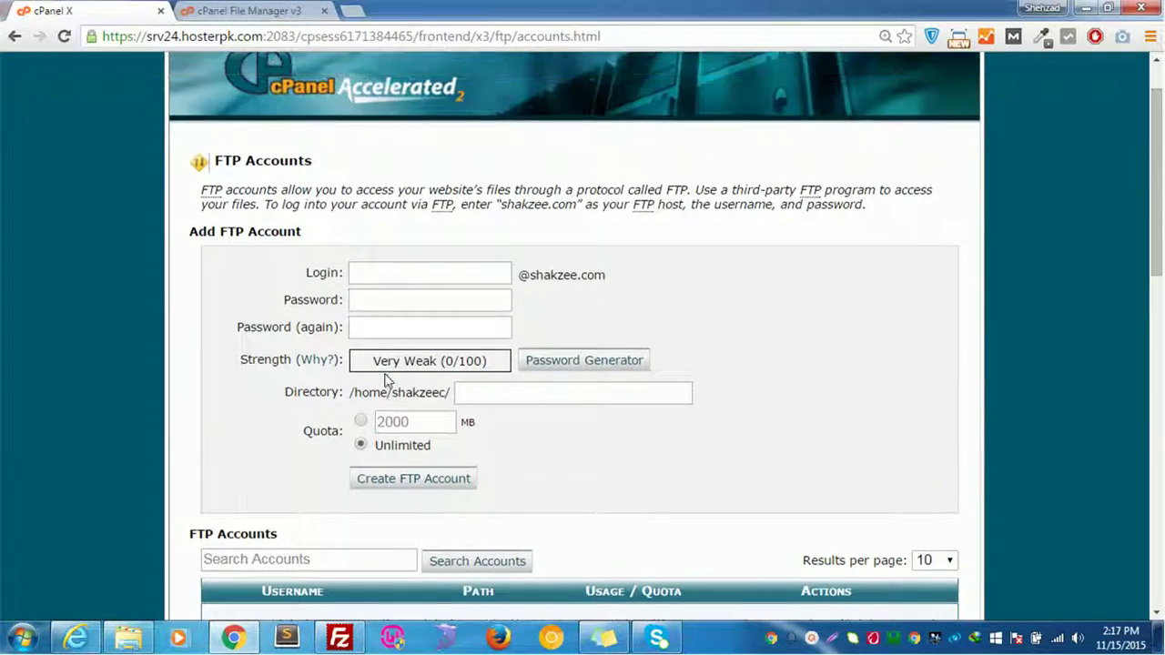
left_click(274, 10)
left_click(109, 10)
key("ctrl+Tab")
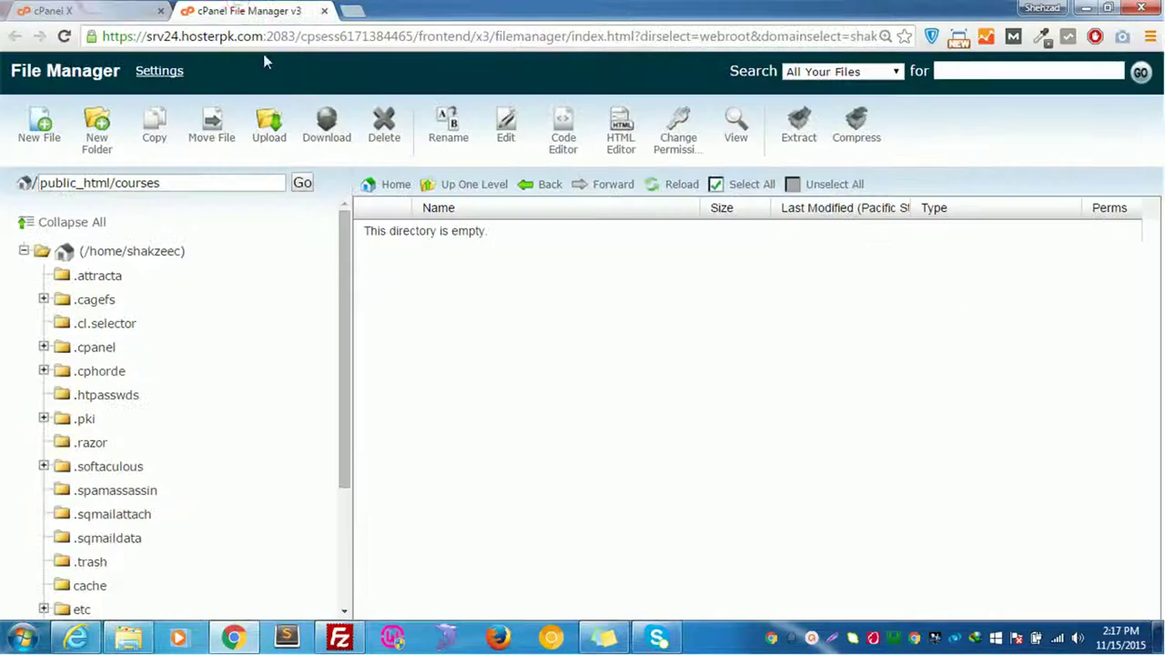
key("ctrl+Tab")
key("ctrl+Tab")
left_click(339, 637)
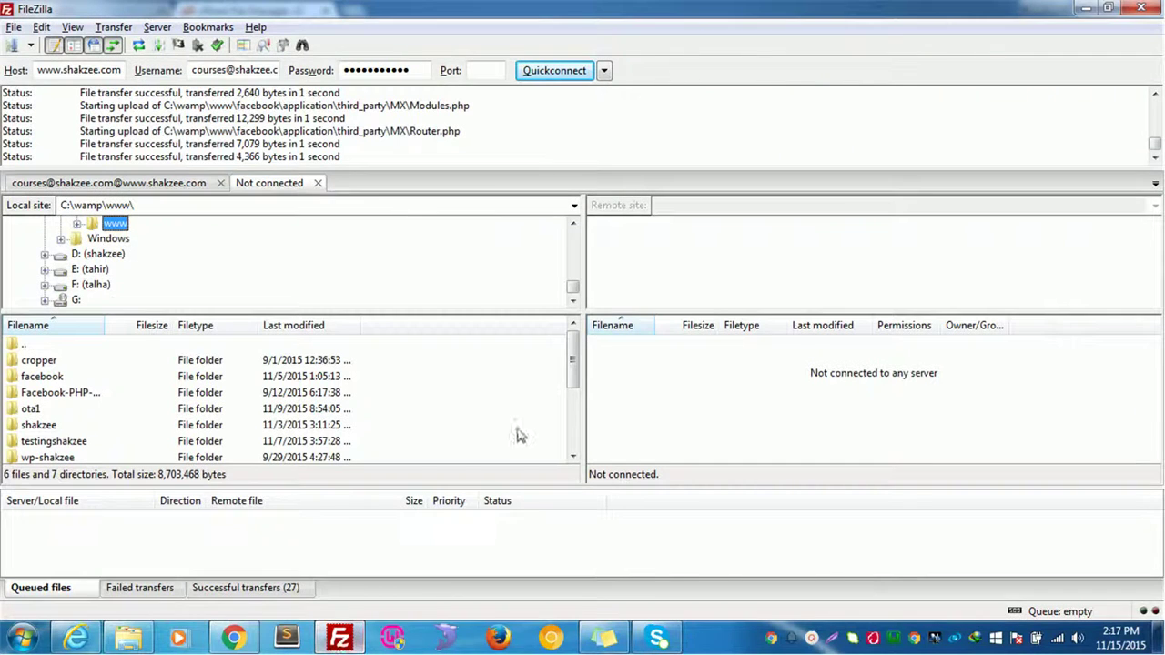